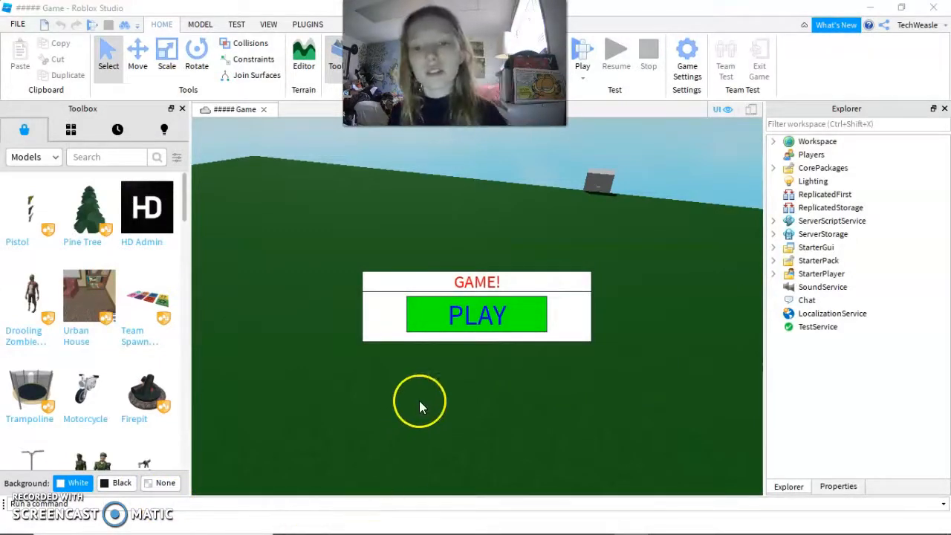
Hide the game's PLAY screen interface in the 3D view
{"action": "right_click_drag", "start_coordinate": [496, 214], "coordinate": [497, 213]}
{"action": "key", "text": "w"}
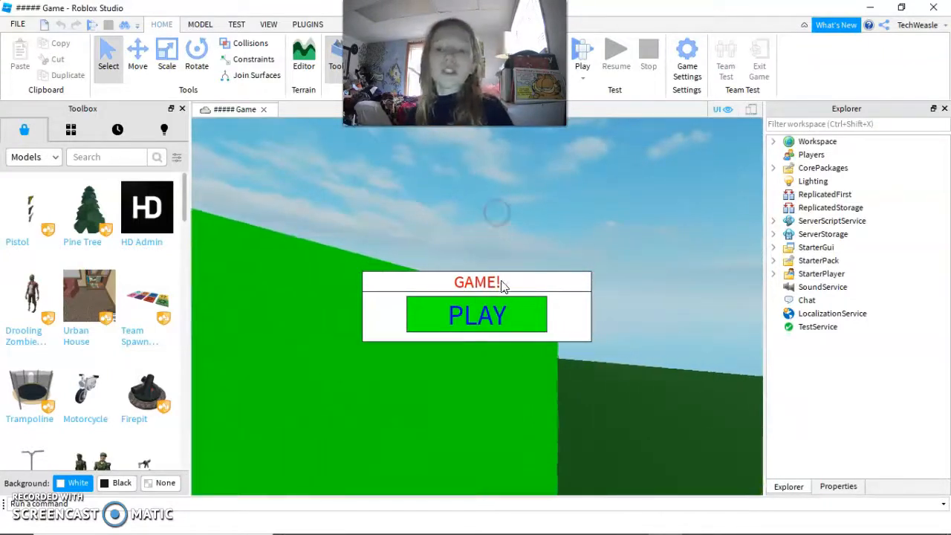
{"action": "key", "text": "e"}
{"action": "key", "text": "q"}
{"action": "mouse_move", "coordinate": [472, 245]}
{"action": "right_mouse_down"}
{"action": "mouse_move", "coordinate": [465, 239]}
{"action": "mouse_move", "coordinate": [471, 245]}
{"action": "right_mouse_up"}
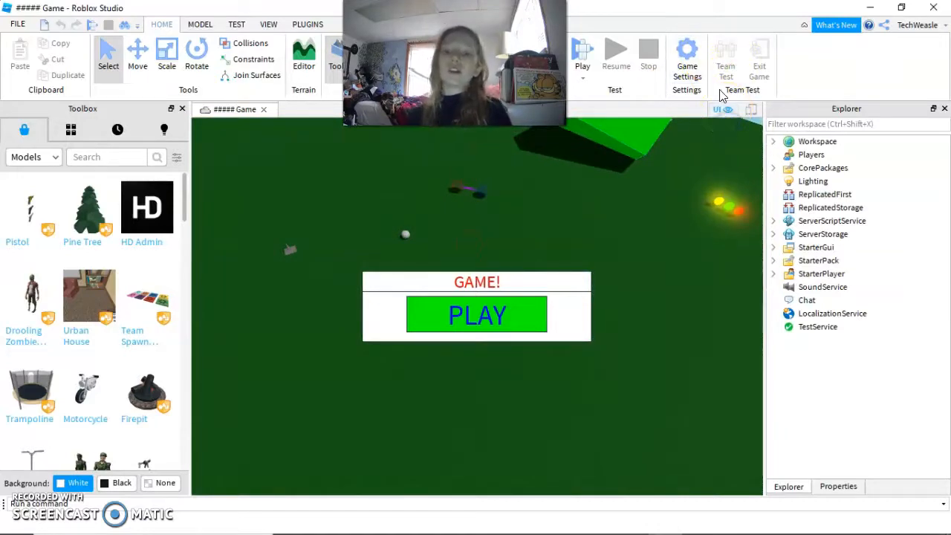
{"action": "left_click", "coordinate": [724, 110]}
{"action": "right_click_drag", "start_coordinate": [640, 272], "coordinate": [641, 272]}
{"action": "right_click_drag", "start_coordinate": [612, 312], "coordinate": [612, 315]}
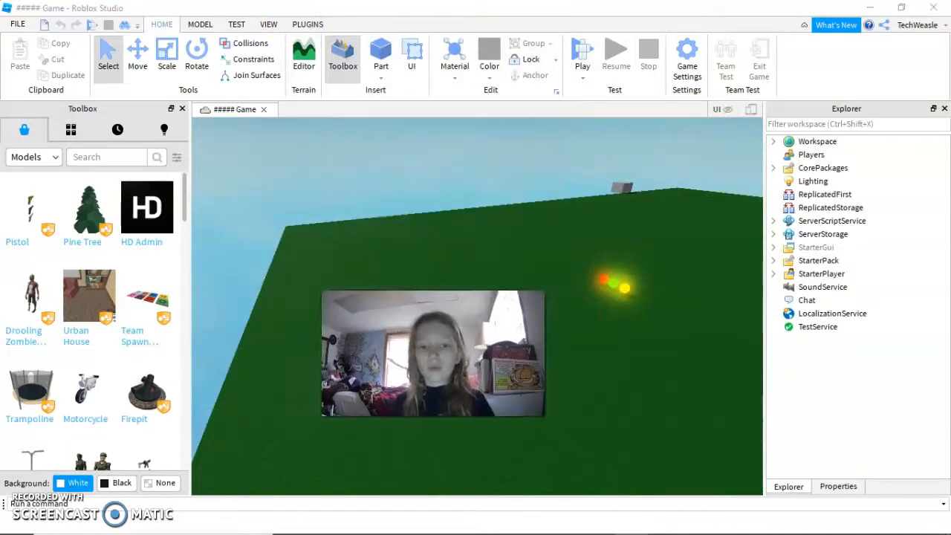
{"action": "right_click_drag", "start_coordinate": [508, 171], "coordinate": [498, 188]}
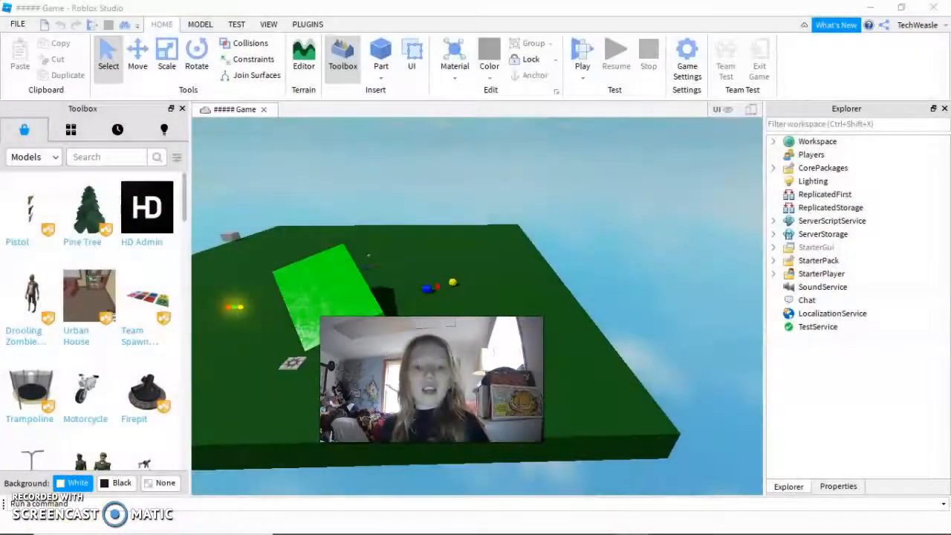
{"action": "right_click_drag", "start_coordinate": [403, 268], "coordinate": [406, 265]}
{"action": "left_click_drag", "start_coordinate": [427, 364], "coordinate": [488, 62]}
{"action": "right_click_drag", "start_coordinate": [570, 269], "coordinate": [553, 265]}
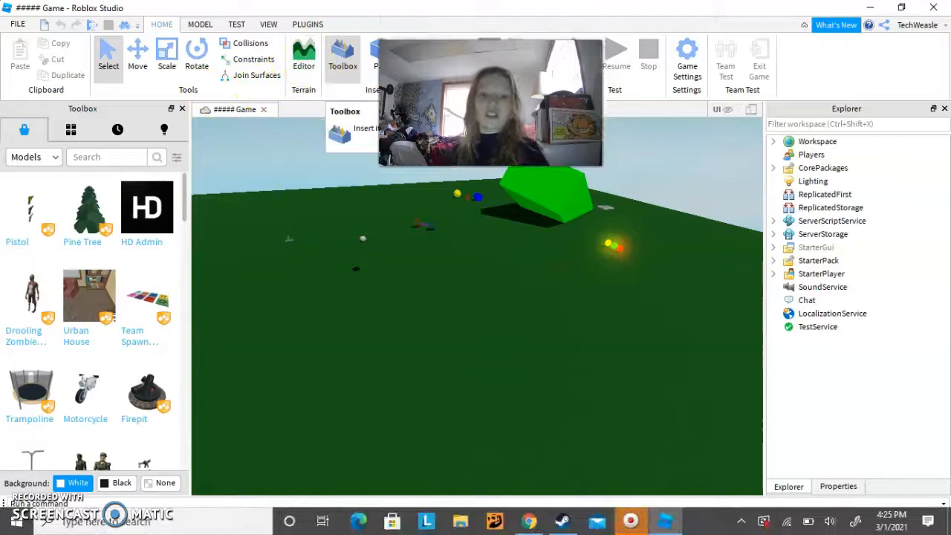
Open the Terrain Editor and close the Toolbox
{"action": "left_click", "coordinate": [316, 77]}
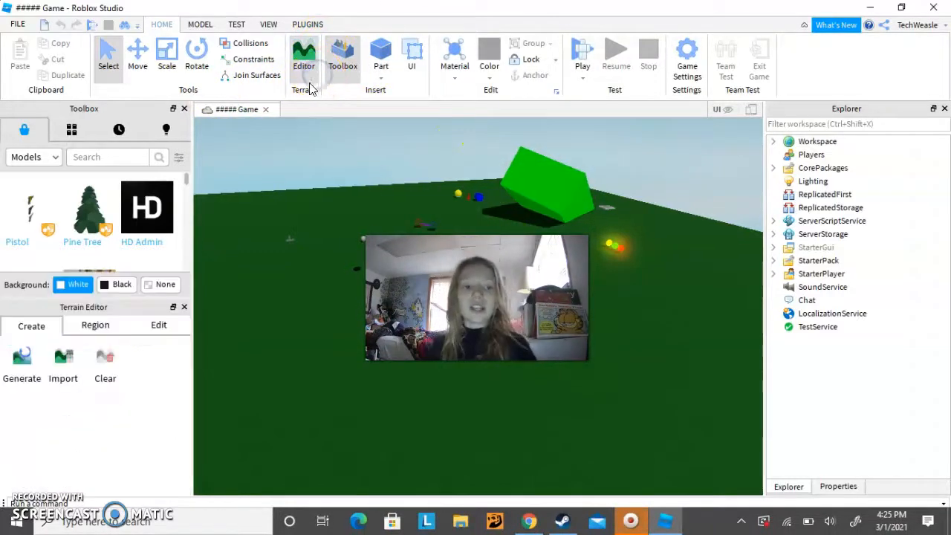
{"action": "left_click", "coordinate": [185, 110]}
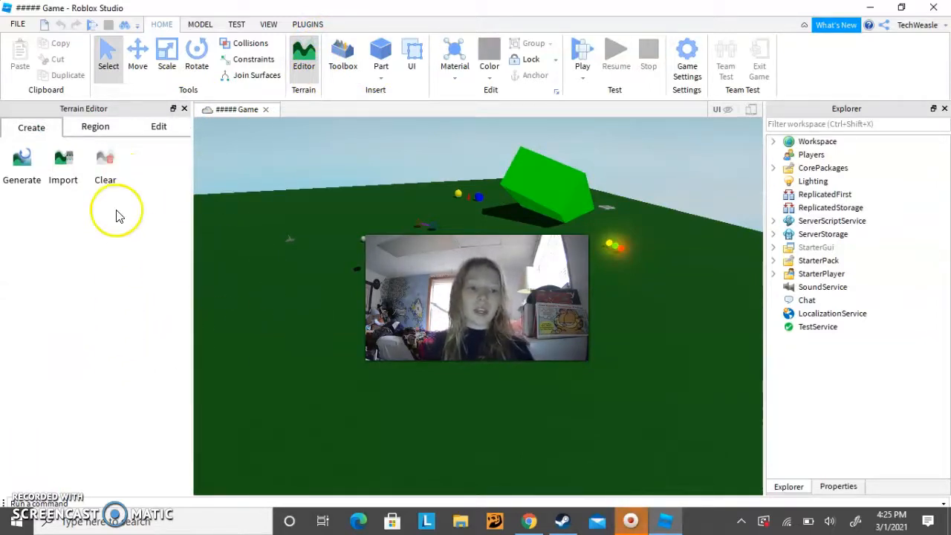
Examine the Terrain Editor's tools for creating terrain, handling regions and editing terrain
{"action": "left_click", "coordinate": [103, 130]}
{"action": "left_click", "coordinate": [159, 129]}
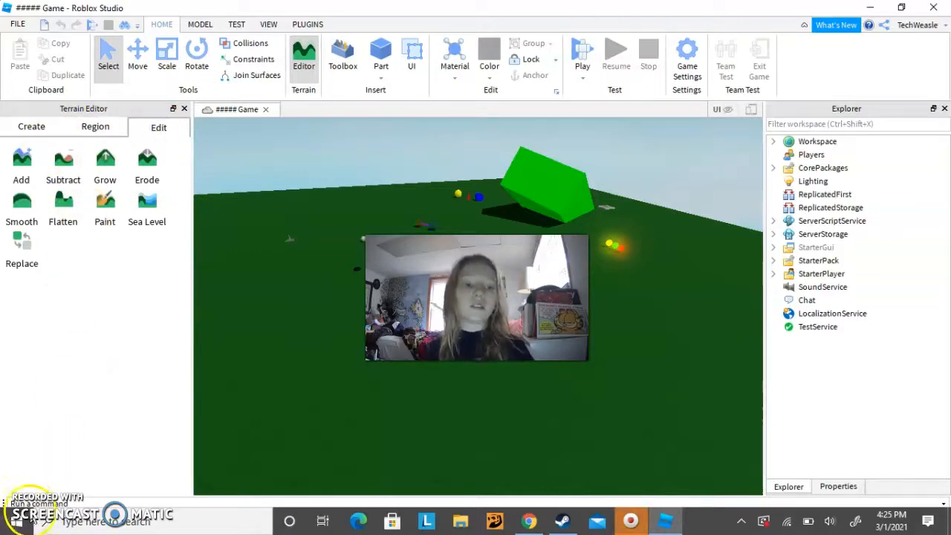
{"action": "left_click", "coordinate": [107, 128]}
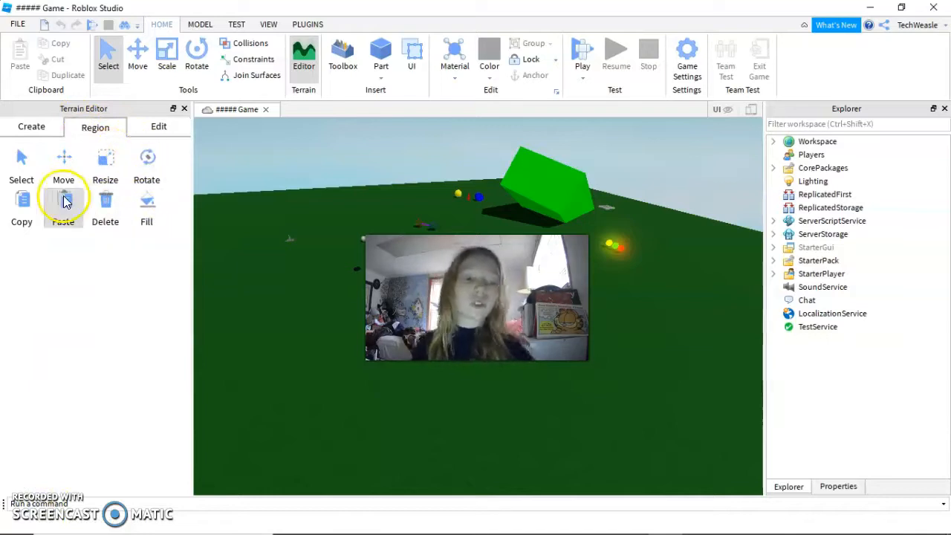
{"action": "left_click", "coordinate": [46, 131]}
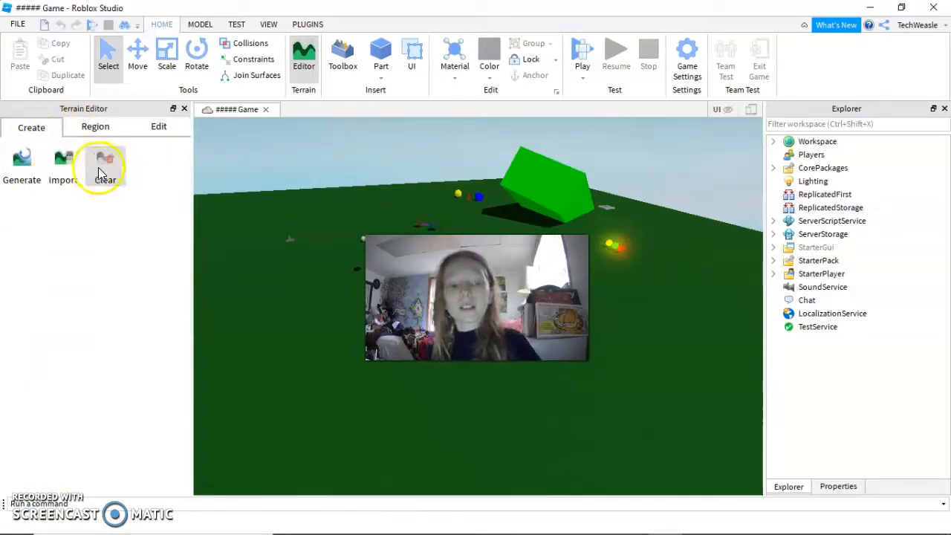
{"action": "left_click", "coordinate": [160, 127]}
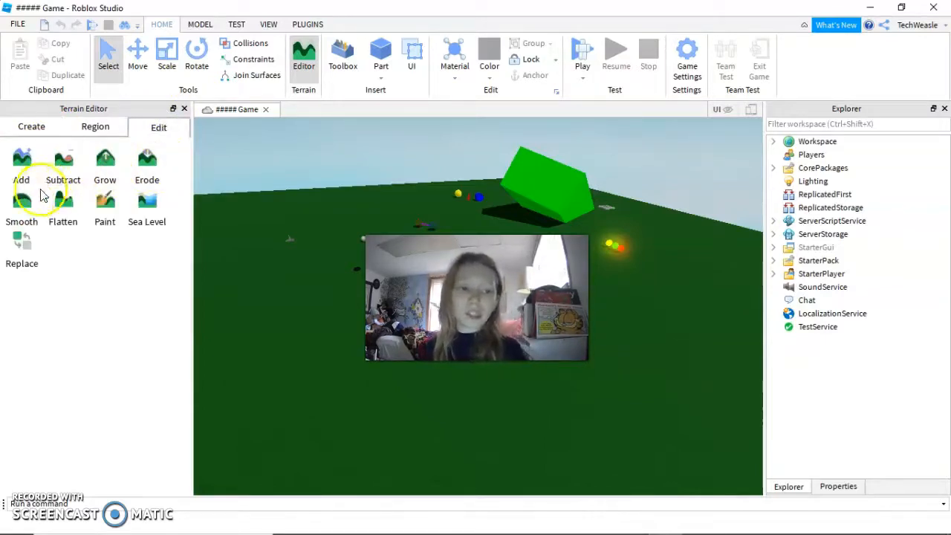
{"action": "right_click_drag", "start_coordinate": [213, 226], "coordinate": [259, 218]}
{"action": "left_click", "coordinate": [33, 127]}
{"action": "right_click_drag", "start_coordinate": [254, 137], "coordinate": [252, 138]}
{"action": "left_click", "coordinate": [161, 136]}
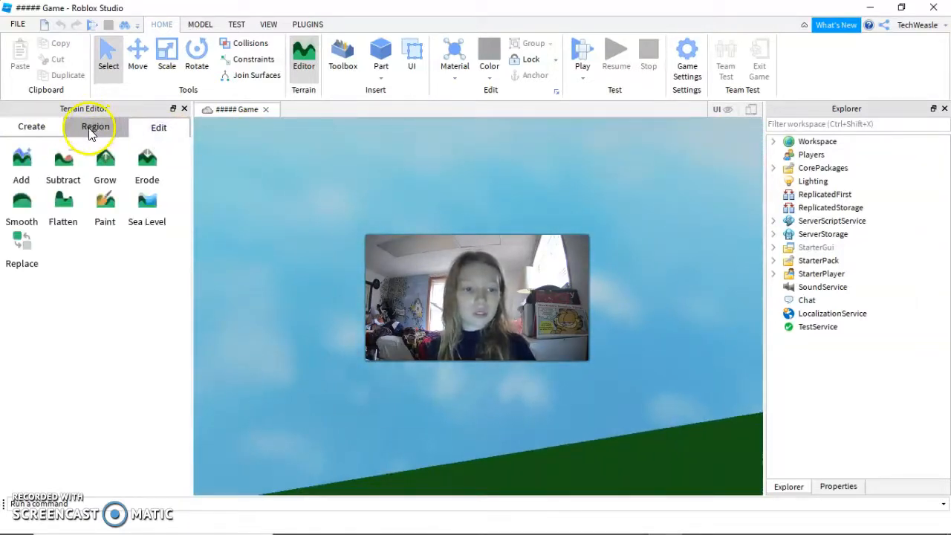
Open the terrain generation settings and bring the whole generation region into view
{"action": "left_click", "coordinate": [45, 129]}
{"action": "left_click", "coordinate": [22, 167]}
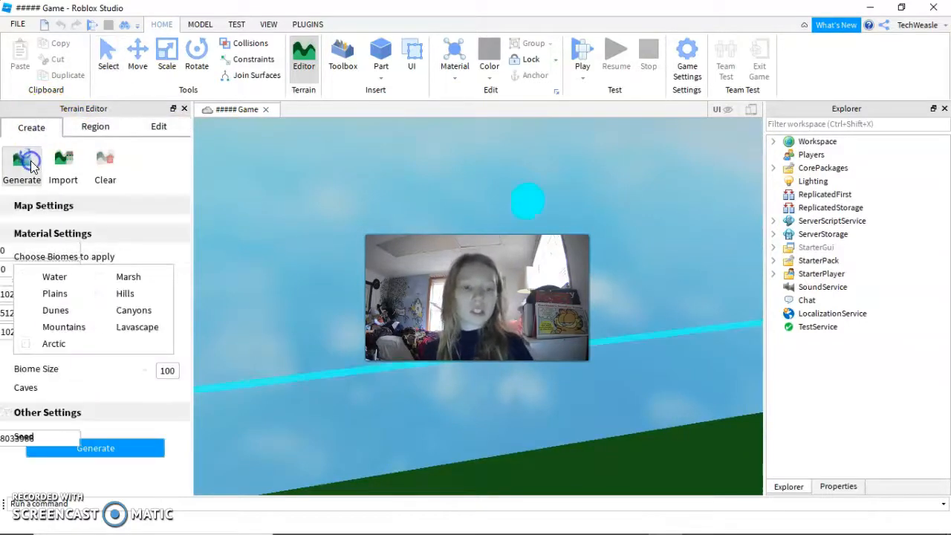
{"action": "right_click_drag", "start_coordinate": [236, 197], "coordinate": [238, 197]}
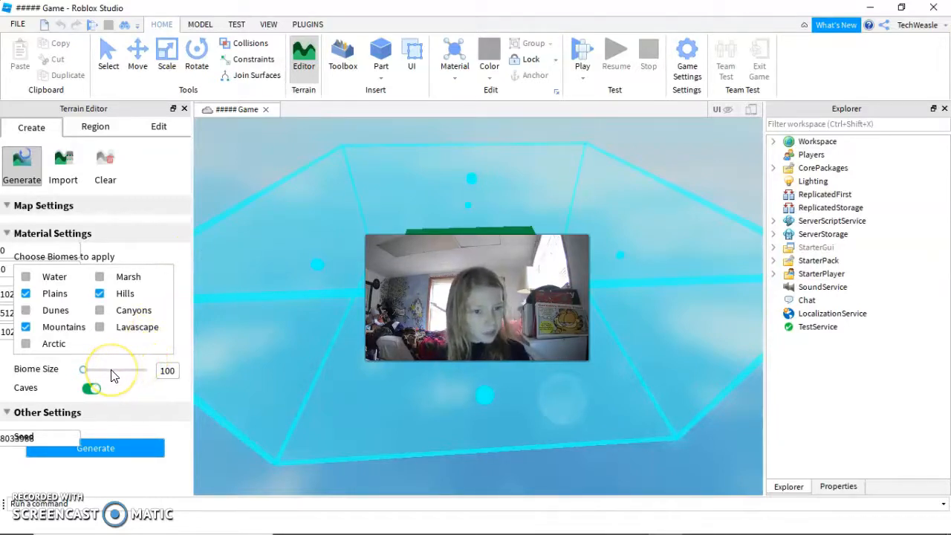
Examine the map, material and other settings for generating terrain, as well as the terrain import settings
{"action": "left_click", "coordinate": [26, 209]}
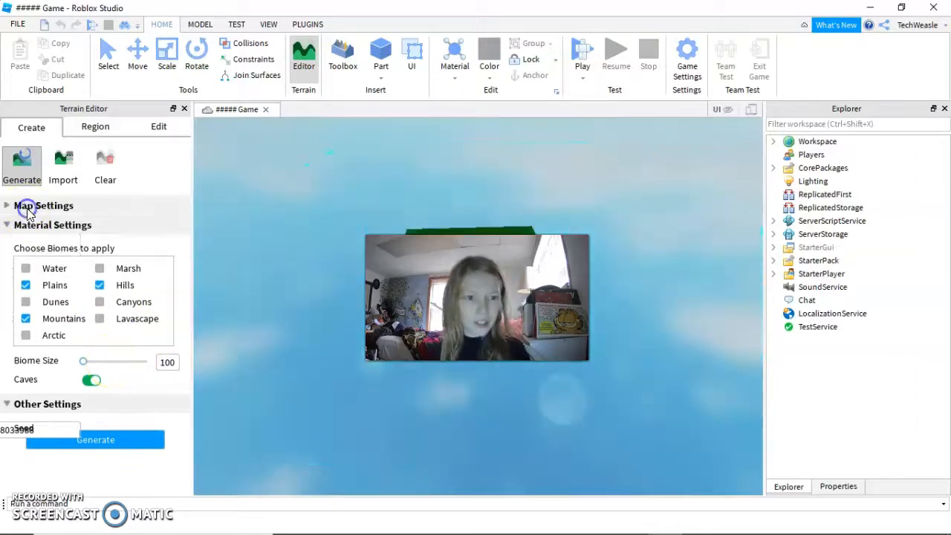
{"action": "left_click", "coordinate": [28, 208]}
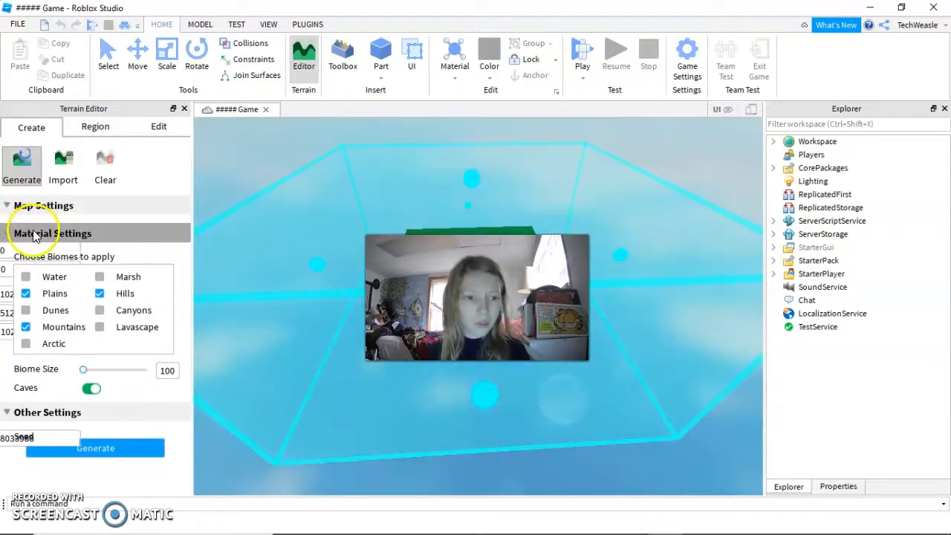
{"action": "left_click", "coordinate": [33, 232]}
{"action": "left_click", "coordinate": [33, 233]}
{"action": "left_click", "coordinate": [33, 233]}
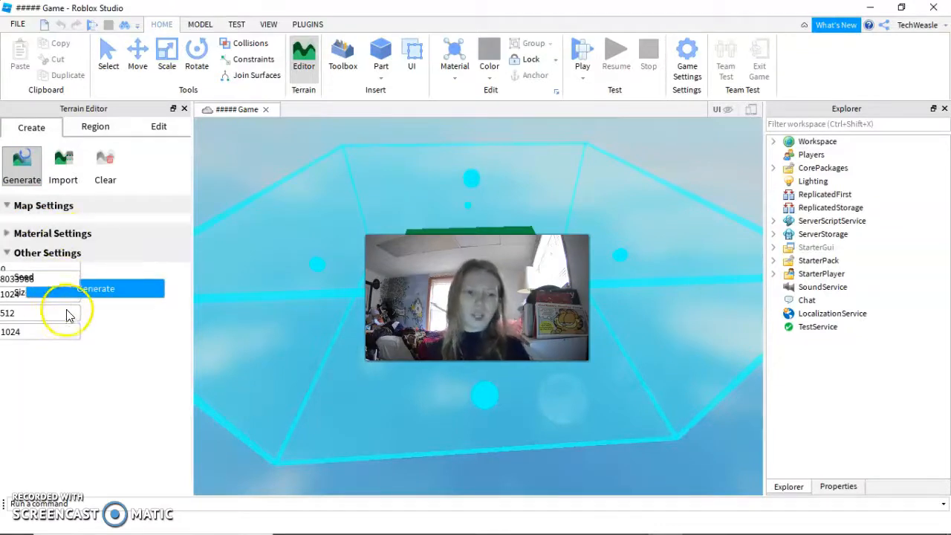
{"action": "left_click", "coordinate": [35, 156]}
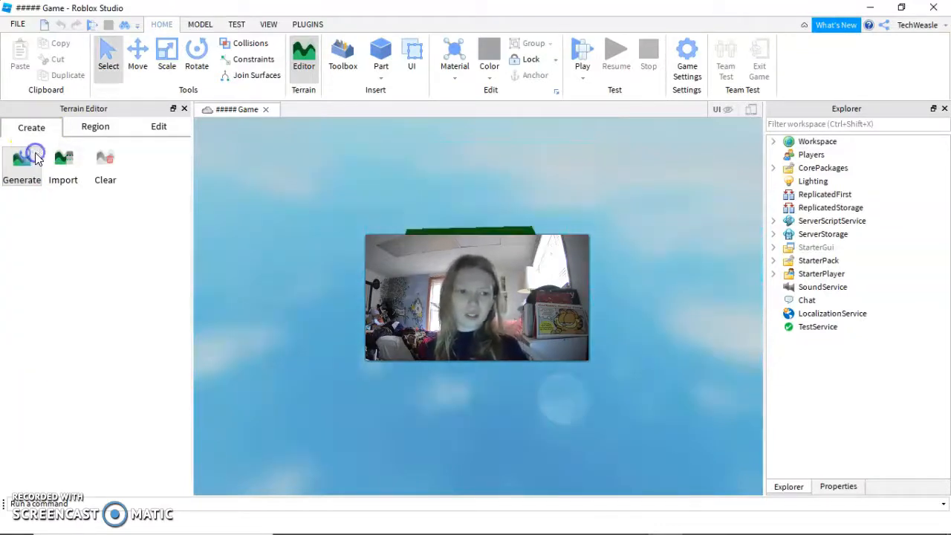
{"action": "left_click", "coordinate": [37, 158]}
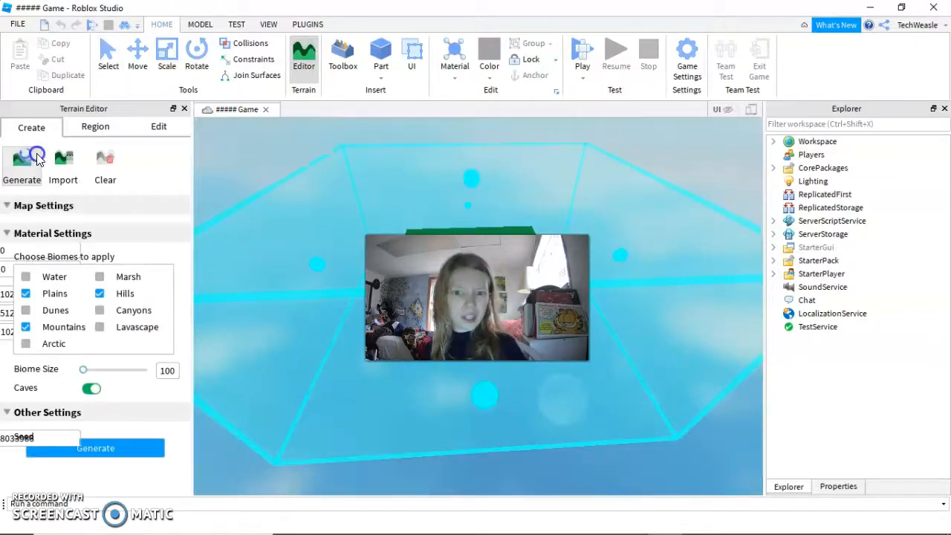
{"action": "left_click", "coordinate": [37, 157]}
{"action": "left_click", "coordinate": [16, 506]}
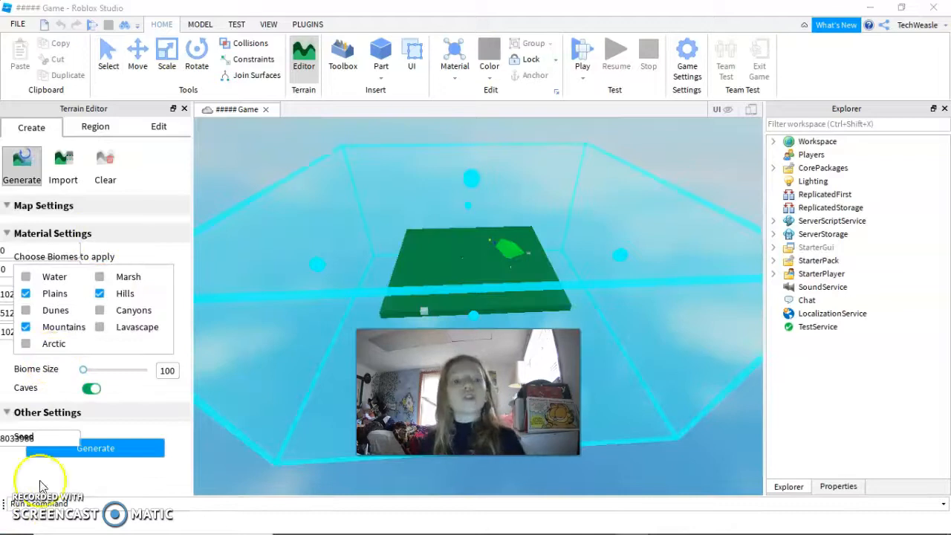
{"action": "left_click", "coordinate": [64, 160]}
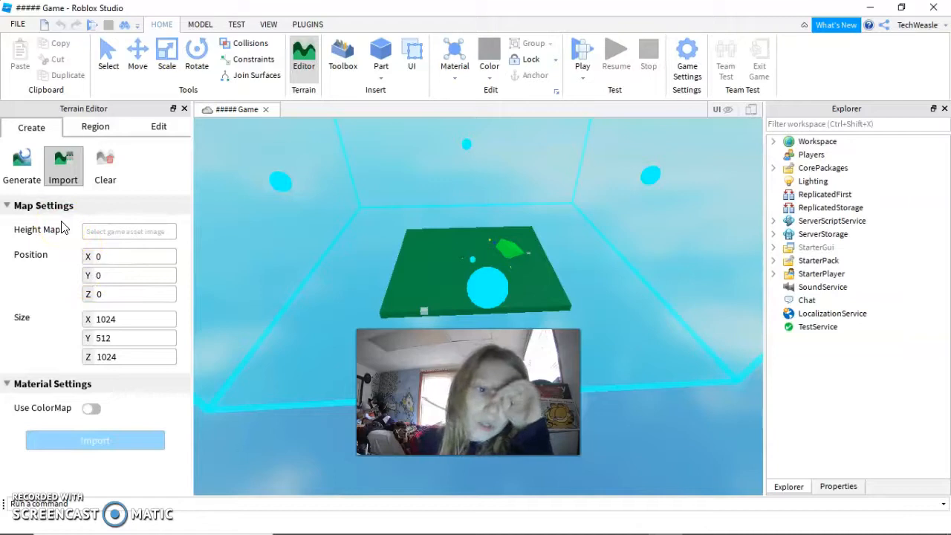
Start generating terrain with only the Plains and Hills biomes and caves enabled, and cancel the generation partway
{"action": "left_click", "coordinate": [26, 161]}
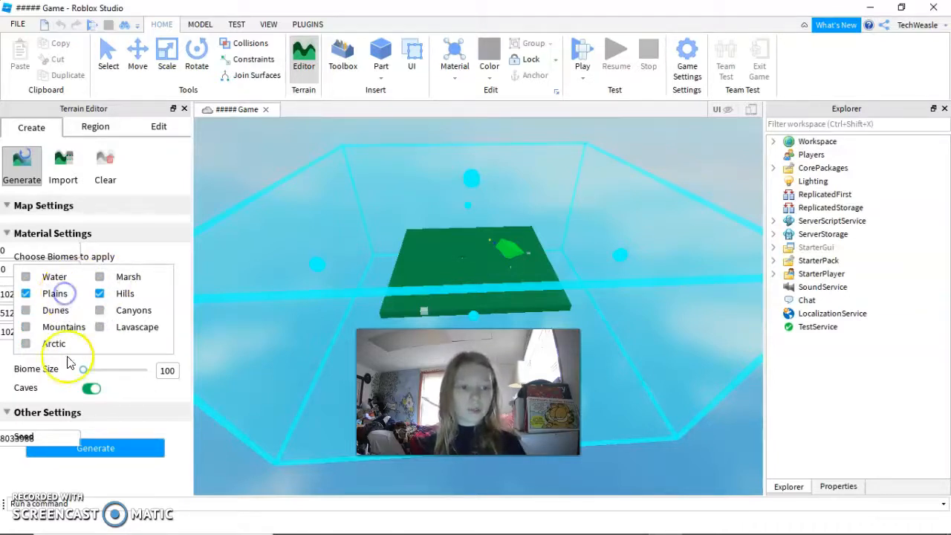
{"action": "left_click", "coordinate": [99, 453]}
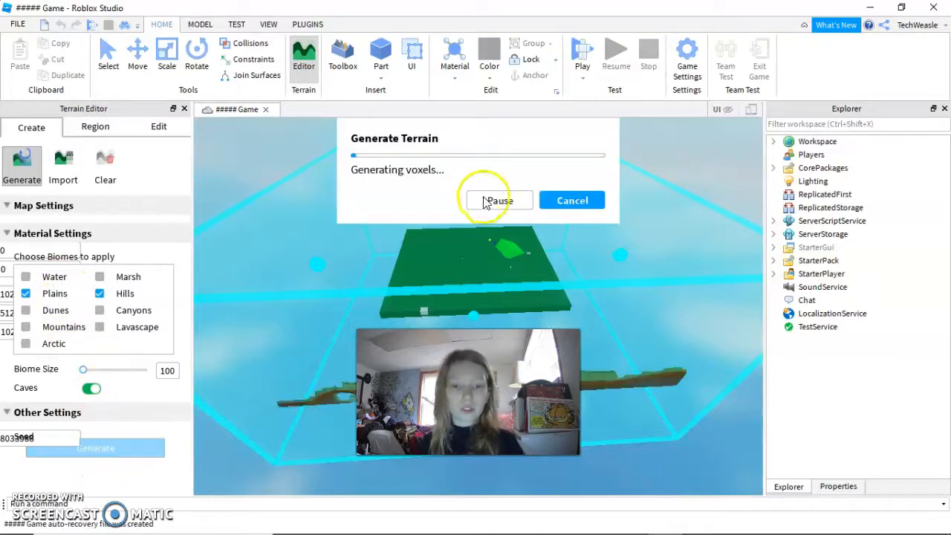
{"action": "left_click", "coordinate": [490, 202]}
{"action": "left_click", "coordinate": [580, 201]}
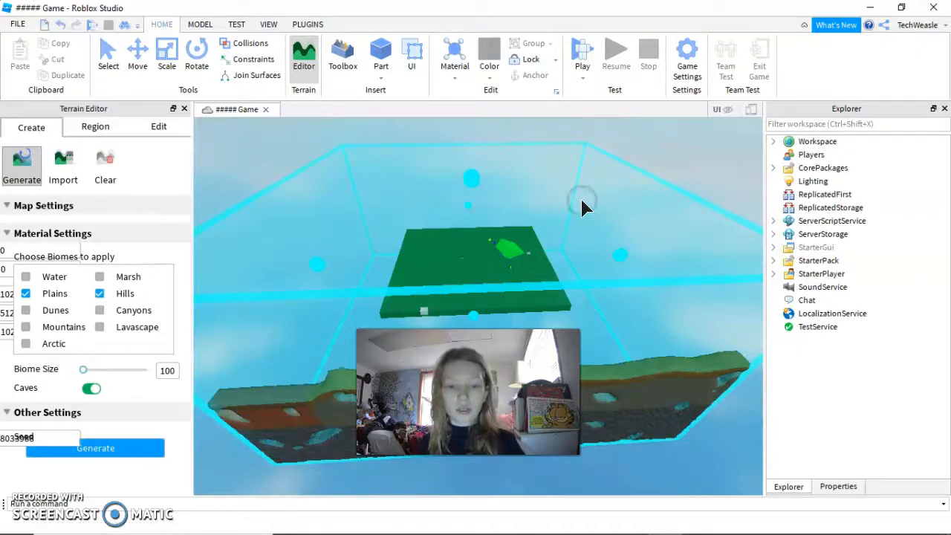
{"action": "left_click", "coordinate": [567, 215]}
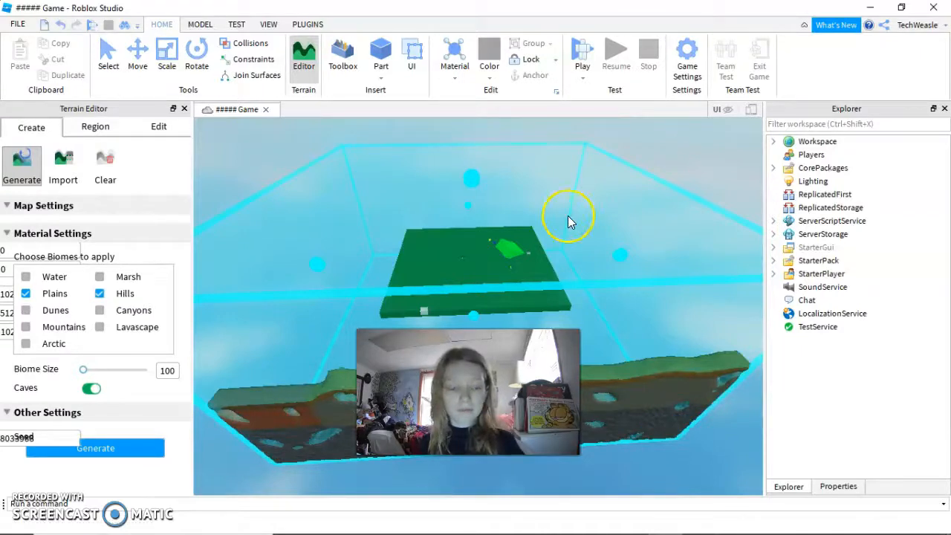
{"action": "left_click", "coordinate": [619, 252]}
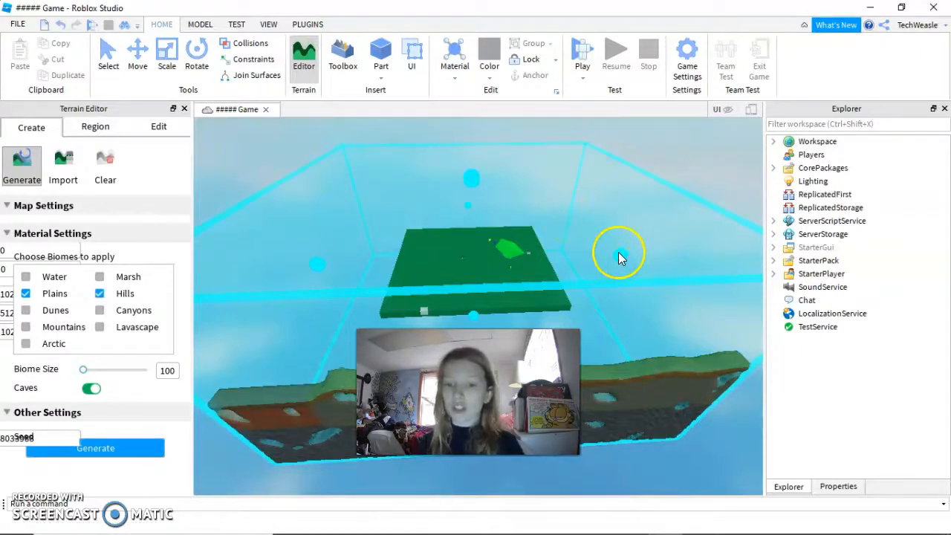
Shrink the terrain generation region to a smaller box beside the baseplate by adjusting its sides
{"action": "right_click_drag", "start_coordinate": [611, 254], "coordinate": [509, 261]}
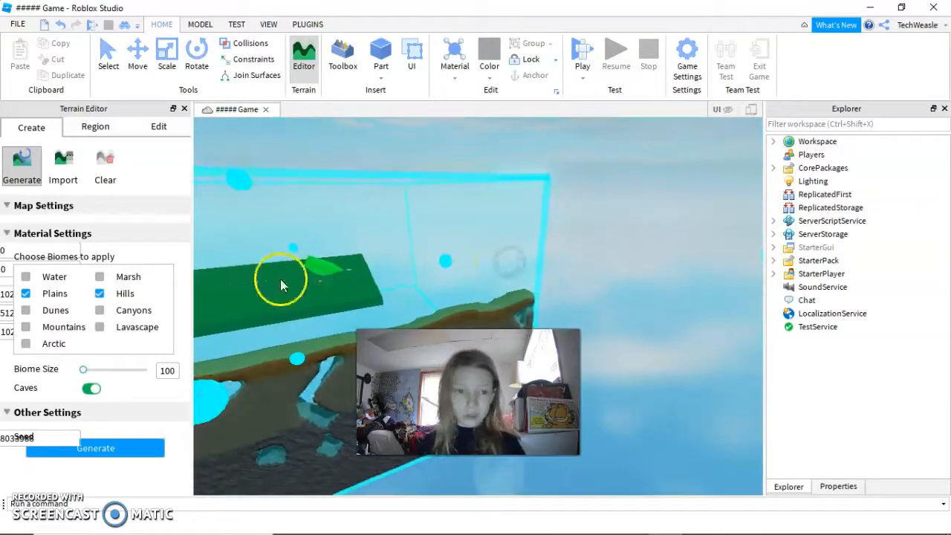
{"action": "left_click_drag", "start_coordinate": [447, 266], "coordinate": [186, 318]}
{"action": "right_click_drag", "start_coordinate": [316, 257], "coordinate": [318, 256]}
{"action": "left_click_drag", "start_coordinate": [375, 245], "coordinate": [249, 191]}
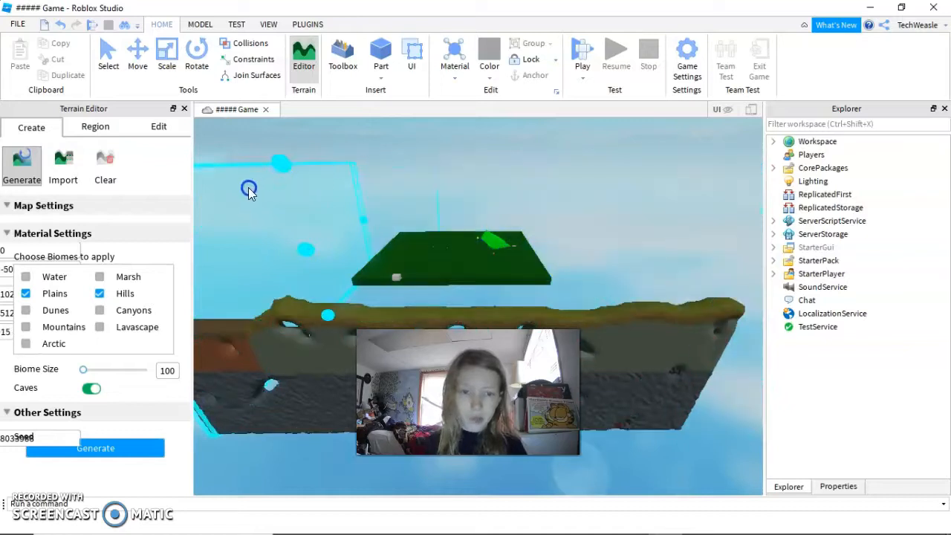
{"action": "left_click_drag", "start_coordinate": [298, 249], "coordinate": [334, 297]}
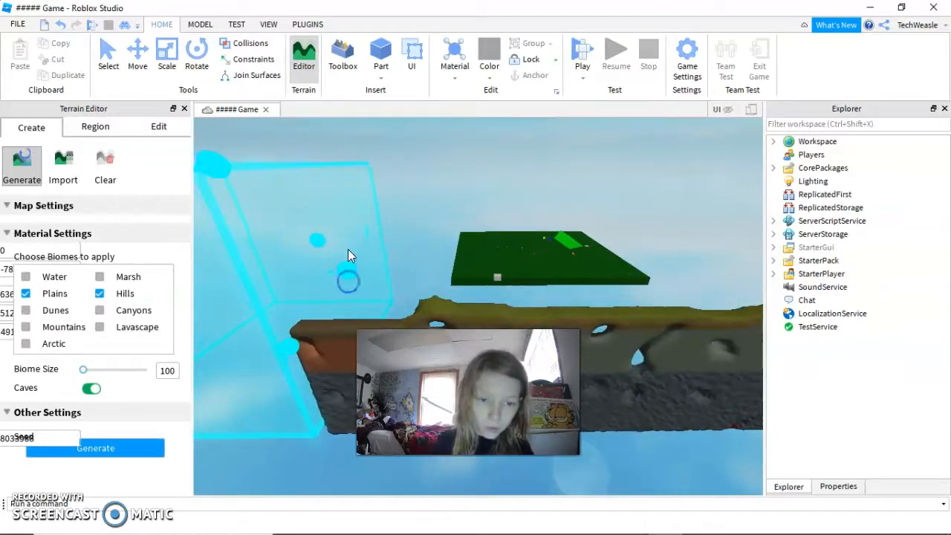
{"action": "key", "text": "a"}
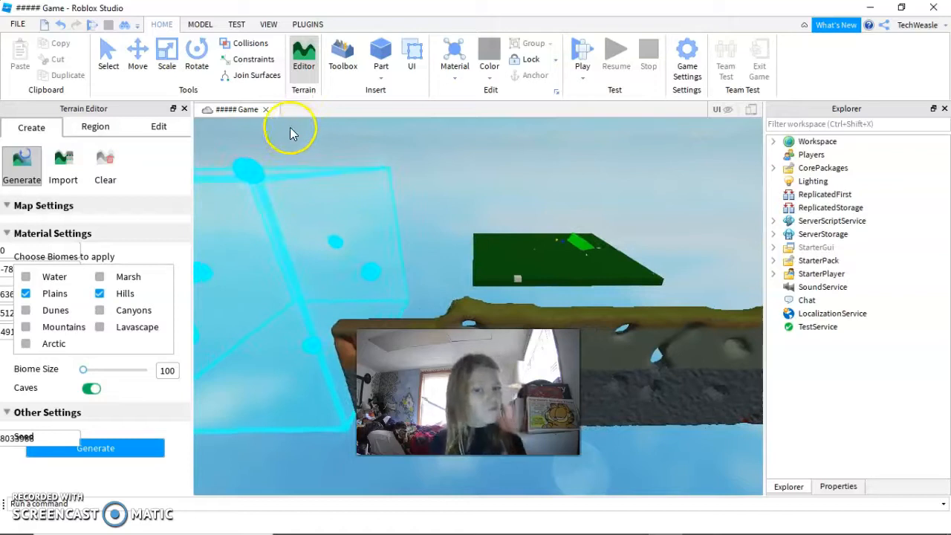
Try generating terrain in the resized region, cancel it partway, and clear all terrain from the map
{"action": "left_click", "coordinate": [154, 444]}
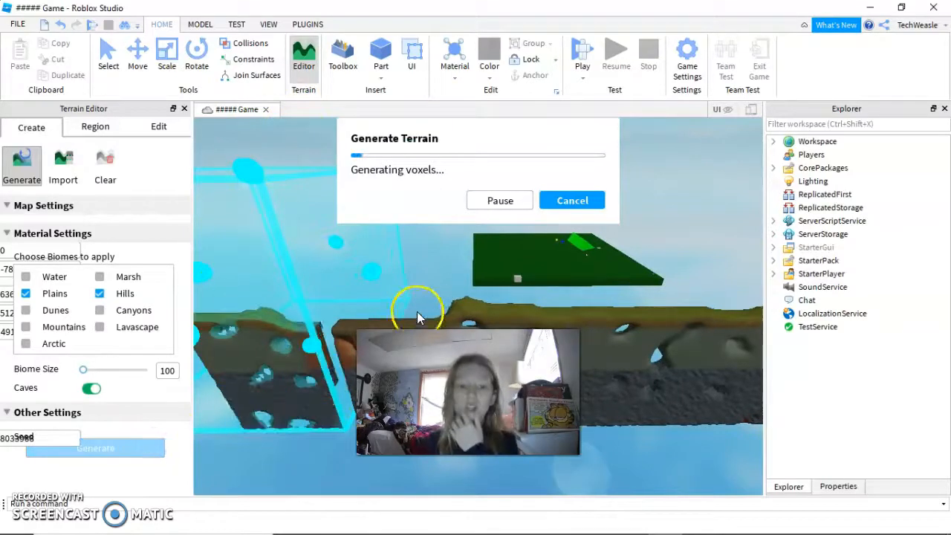
{"action": "left_click", "coordinate": [572, 202]}
{"action": "left_click", "coordinate": [105, 163]}
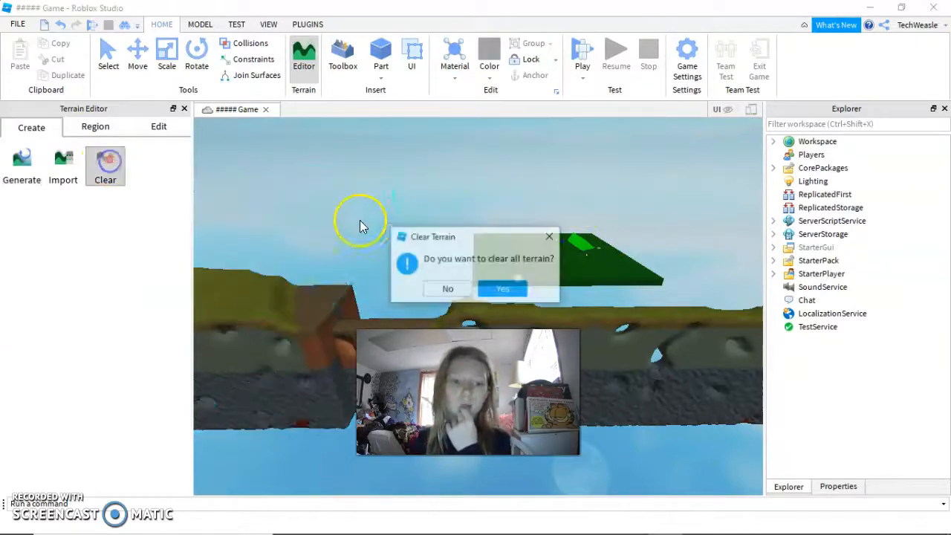
{"action": "left_click", "coordinate": [508, 288]}
Generate Plains and Hills terrain with caves in the resized region beside the baseplate
{"action": "left_click", "coordinate": [28, 160]}
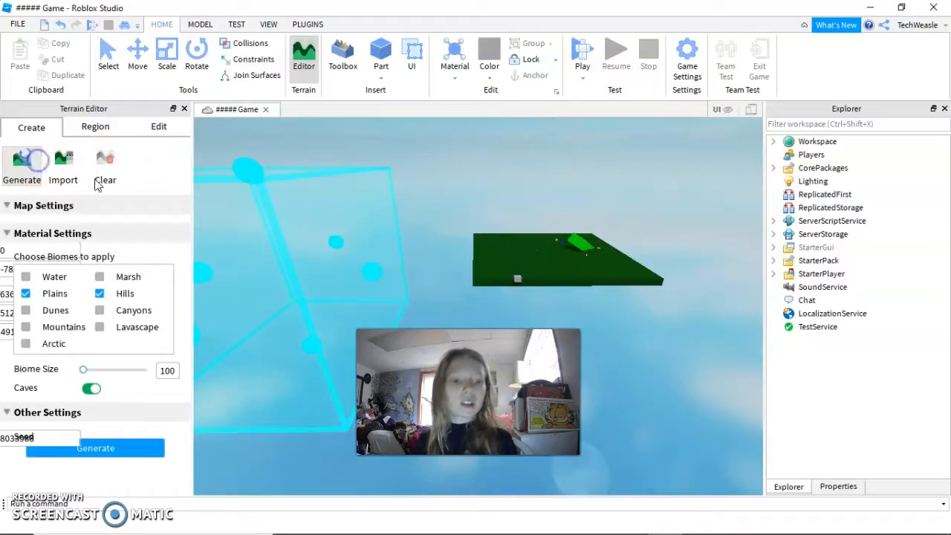
{"action": "left_click", "coordinate": [132, 444]}
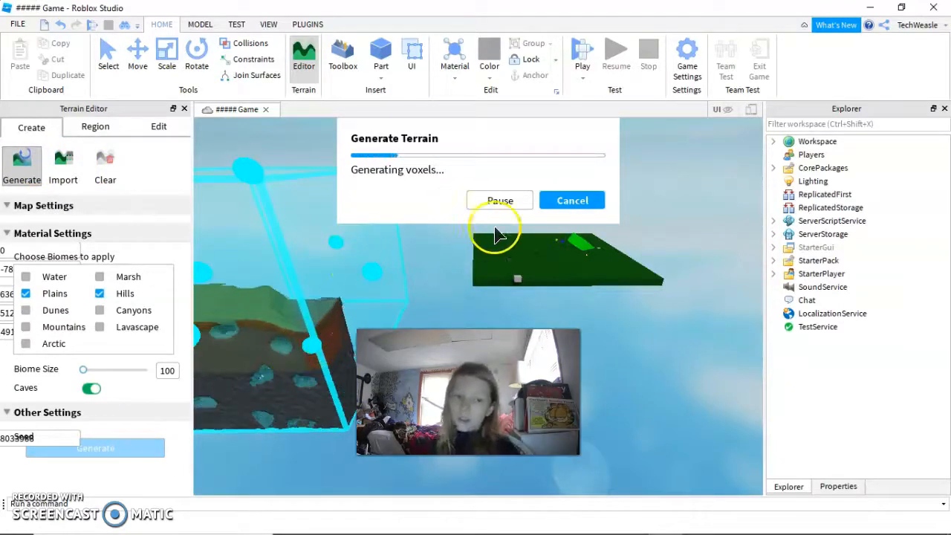
{"action": "right_click_drag", "start_coordinate": [503, 245], "coordinate": [503, 245]}
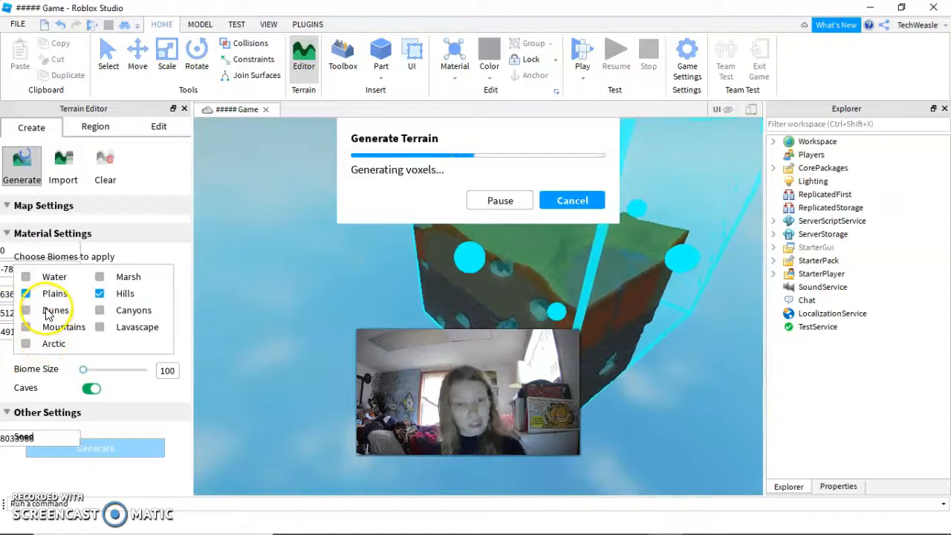
Insert a new block part in the gap beside the generated terrain and raise it upward
{"action": "mouse_move", "coordinate": [242, 289]}
{"action": "right_mouse_down"}
{"action": "mouse_move", "coordinate": [246, 270]}
{"action": "mouse_move", "coordinate": [244, 297]}
{"action": "mouse_move", "coordinate": [240, 286]}
{"action": "right_mouse_up"}
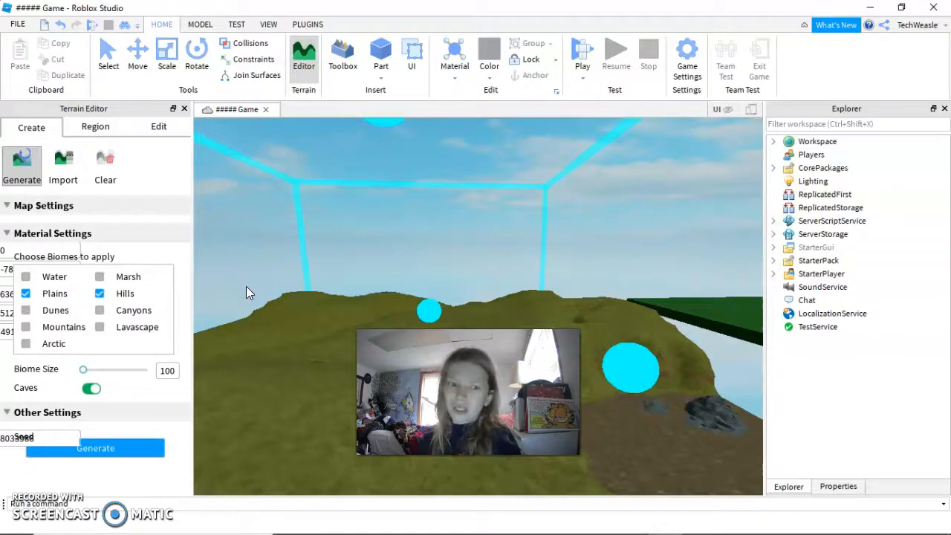
{"action": "right_click_drag", "start_coordinate": [308, 298], "coordinate": [279, 297]}
{"action": "right_click", "coordinate": [235, 221]}
{"action": "mouse_move", "coordinate": [310, 260]}
{"action": "right_mouse_down"}
{"action": "mouse_move", "coordinate": [303, 256]}
{"action": "mouse_move", "coordinate": [309, 260]}
{"action": "right_mouse_up"}
{"action": "key", "text": "s"}
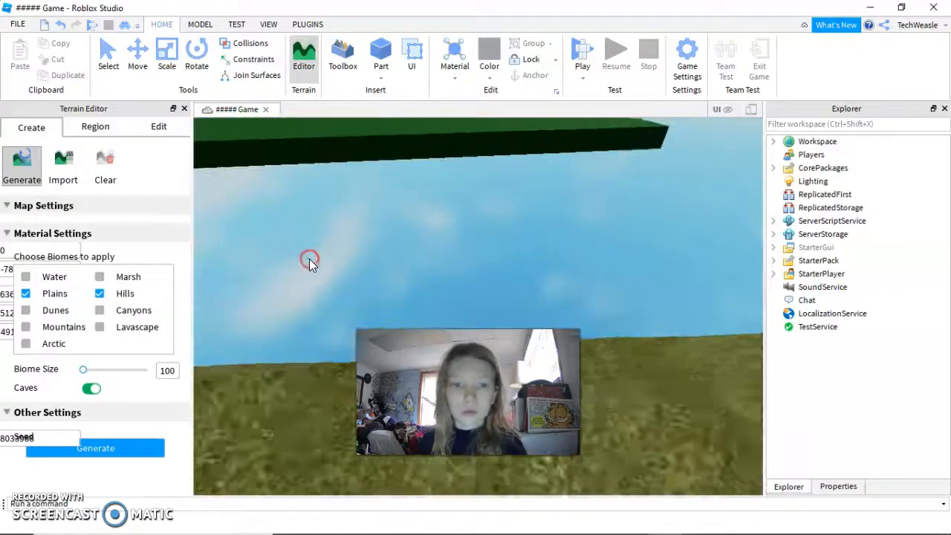
{"action": "left_click", "coordinate": [383, 42]}
{"action": "right_click_drag", "start_coordinate": [534, 234], "coordinate": [517, 219]}
{"action": "left_click", "coordinate": [135, 79]}
{"action": "left_click_drag", "start_coordinate": [371, 206], "coordinate": [365, 129]}
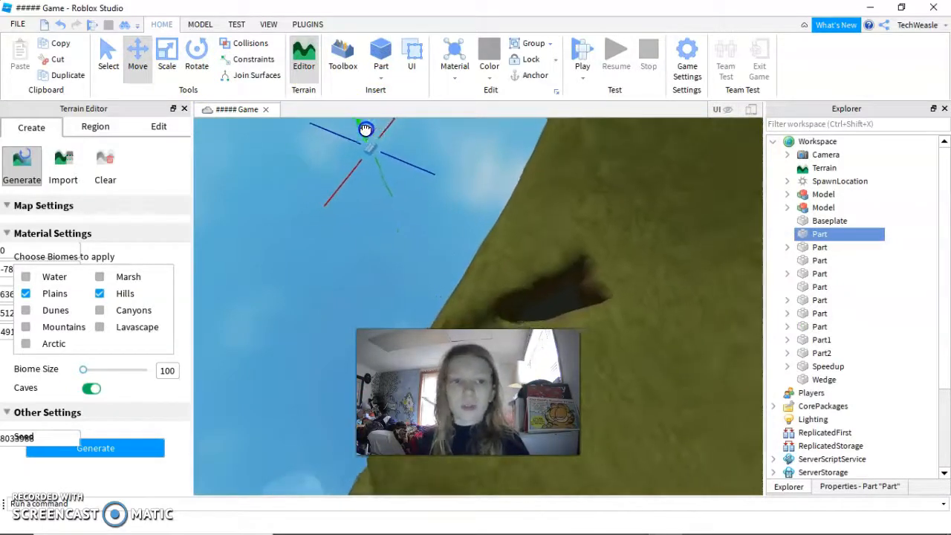
Scale the new part into a long, wide plank spanning the gap between the baseplate and the terrain
{"action": "left_click", "coordinate": [166, 55]}
{"action": "left_click_drag", "start_coordinate": [397, 178], "coordinate": [592, 264]}
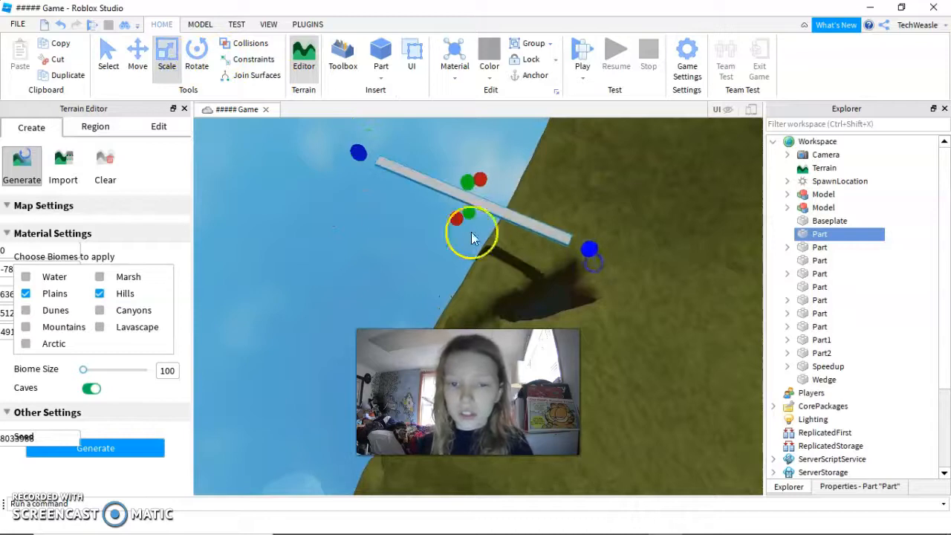
{"action": "key", "text": "a"}
{"action": "left_click", "coordinate": [371, 163]}
{"action": "left_click_drag", "start_coordinate": [375, 156], "coordinate": [259, 152]}
{"action": "key", "text": "a"}
{"action": "left_click_drag", "start_coordinate": [429, 162], "coordinate": [454, 101]}
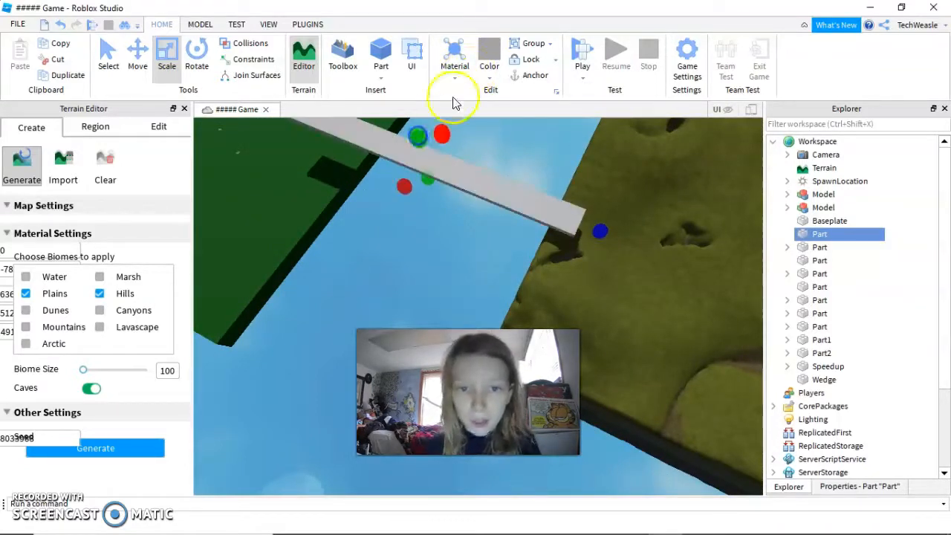
Colour the bridge part brown and give it the Wood Planks material
{"action": "left_click", "coordinate": [484, 74]}
{"action": "left_click", "coordinate": [672, 283]}
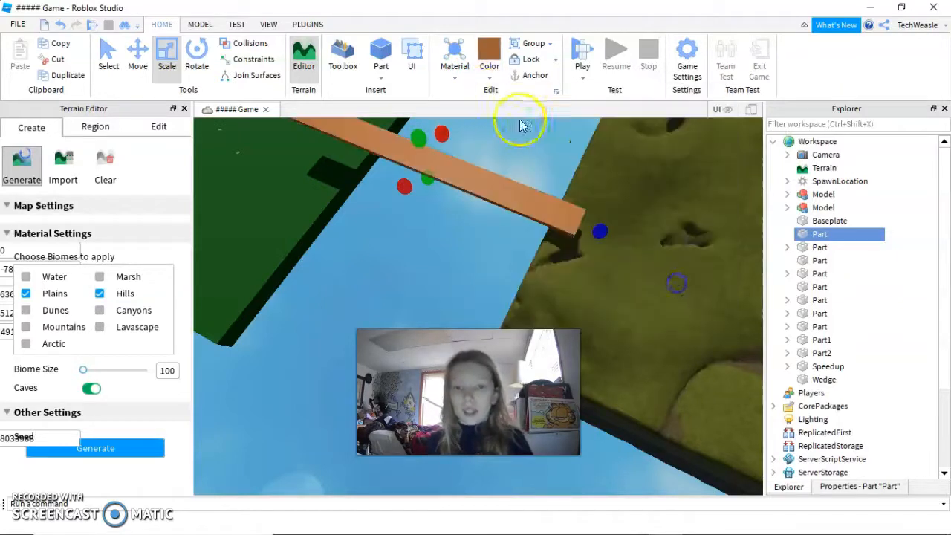
{"action": "left_click", "coordinate": [457, 77]}
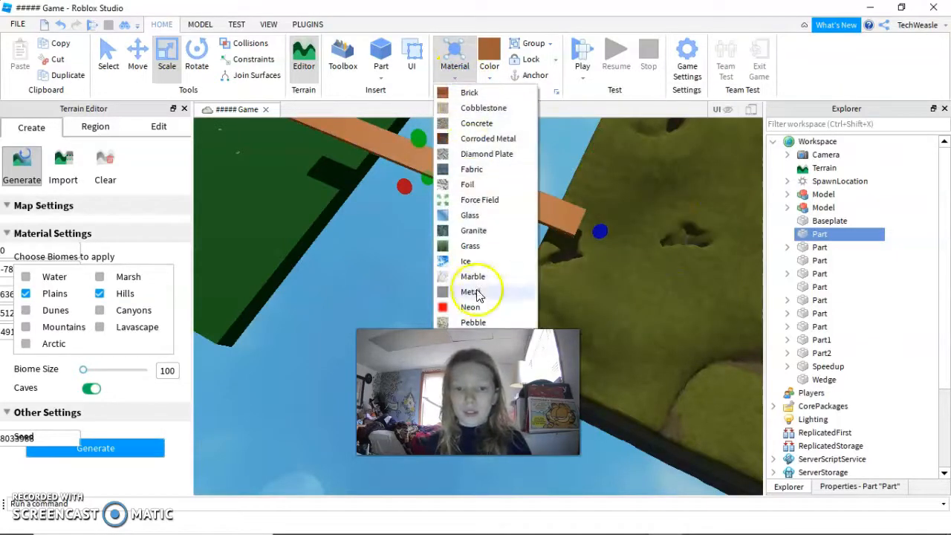
{"action": "left_click", "coordinate": [481, 413]}
Fine-tune the size of the wooden bridge so its ends reach over the baseplate and into the hills
{"action": "right_click_drag", "start_coordinate": [590, 189], "coordinate": [586, 182]}
{"action": "scroll", "coordinate": [495, 176], "scroll_direction": "up", "scroll_amount": 5}
{"action": "left_click_drag", "start_coordinate": [530, 147], "coordinate": [555, 205]}
{"action": "right_click_drag", "start_coordinate": [554, 204], "coordinate": [551, 206]}
{"action": "key", "text": "a"}
{"action": "left_click_drag", "start_coordinate": [357, 272], "coordinate": [290, 266]}
{"action": "key", "text": "a"}
{"action": "right_click_drag", "start_coordinate": [356, 264], "coordinate": [356, 265]}
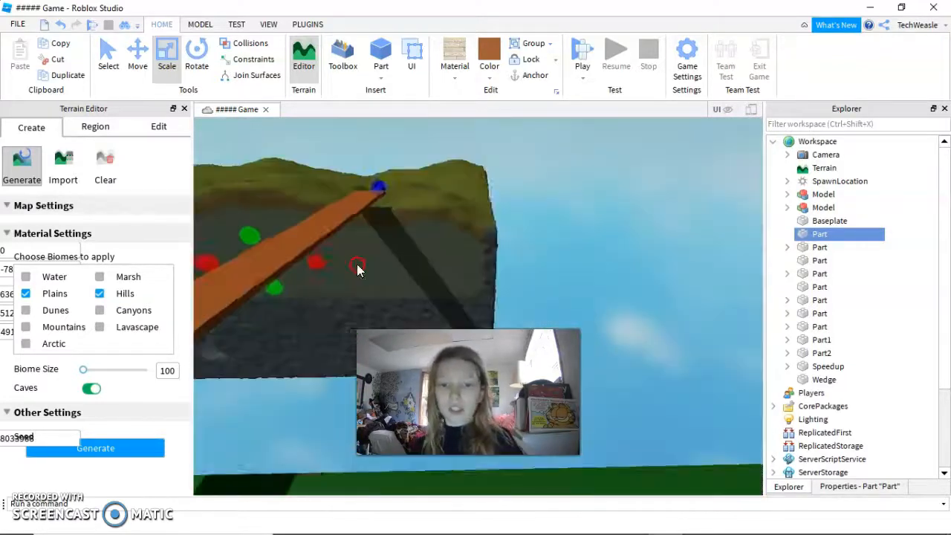
{"action": "key", "text": "a"}
{"action": "left_click_drag", "start_coordinate": [391, 179], "coordinate": [392, 192]}
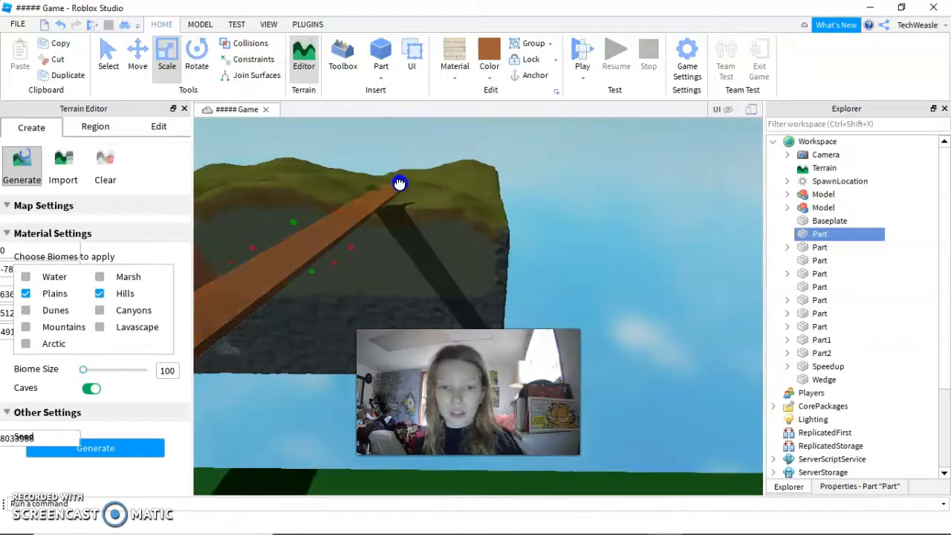
Launch a play test from the current camera location and start the game from its opening screen
{"action": "left_click", "coordinate": [582, 71]}
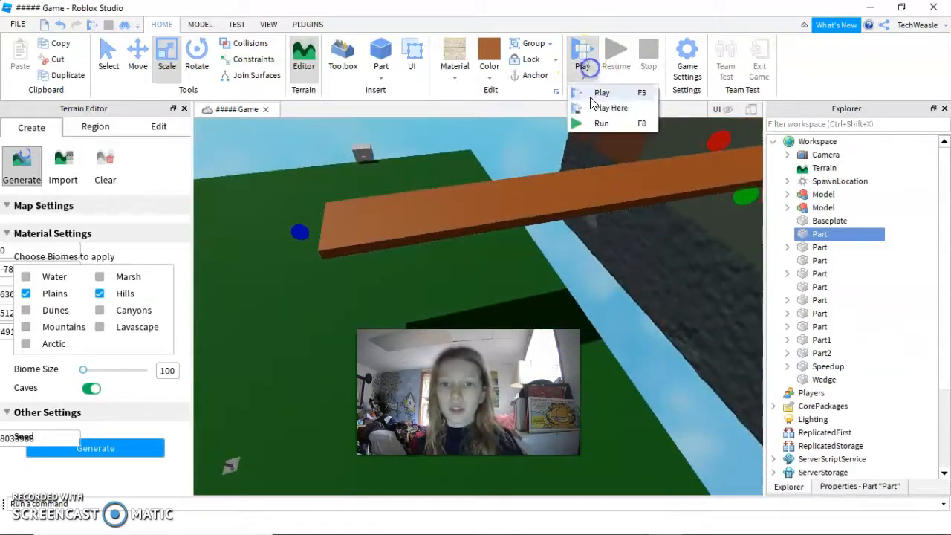
{"action": "left_click", "coordinate": [600, 108]}
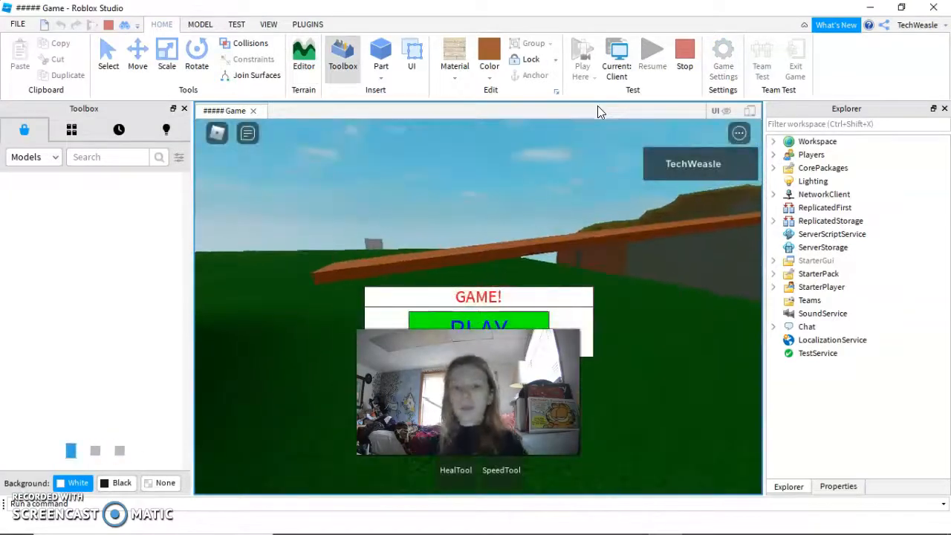
{"action": "left_click", "coordinate": [536, 325]}
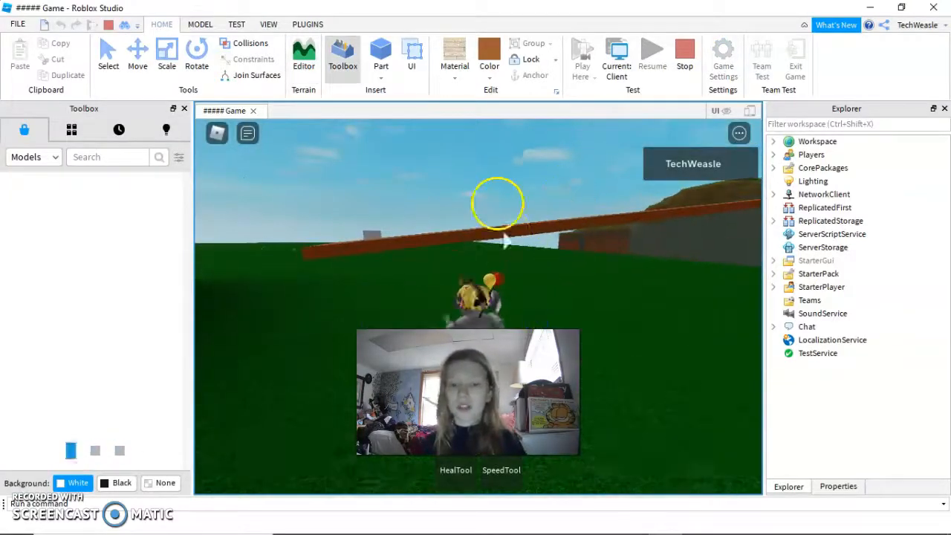
Walk the character onto the wooden bridge and along it towards the generated hills
{"action": "key", "text": "w"}
{"action": "mouse_move", "coordinate": [497, 201]}
{"action": "right_mouse_down"}
{"action": "mouse_move", "coordinate": [505, 201]}
{"action": "mouse_move", "coordinate": [497, 201]}
{"action": "right_mouse_up"}
{"action": "key", "text": "w"}
{"action": "key", "text": "w"}
{"action": "key", "text": "w"}
{"action": "key", "text": "w"}
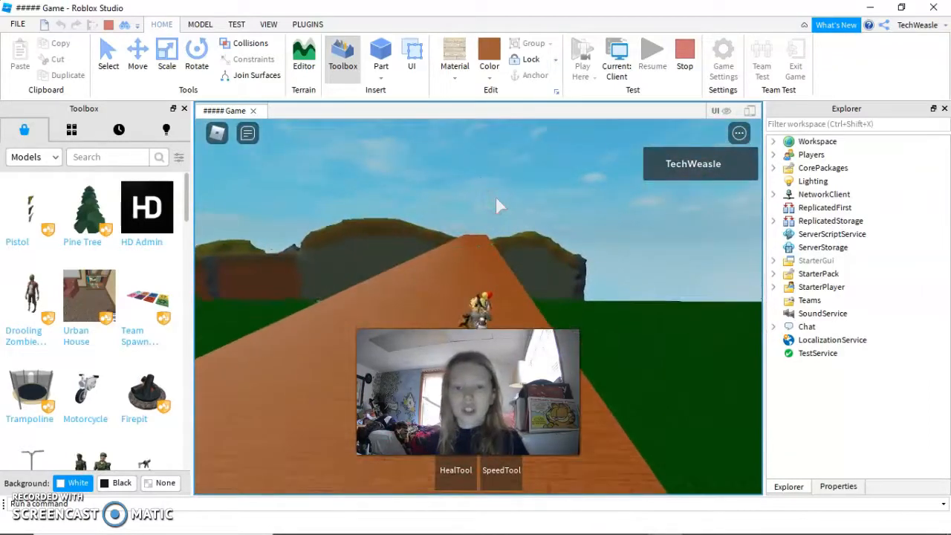
{"action": "key", "text": "w"}
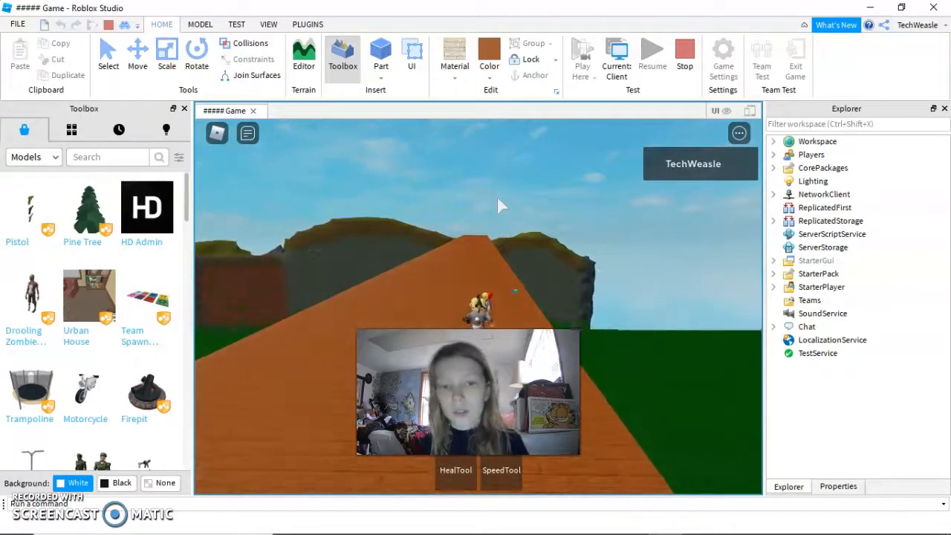
{"action": "right_click_drag", "start_coordinate": [497, 199], "coordinate": [500, 198]}
{"action": "key", "text": "w"}
{"action": "key", "text": "shift"}
{"action": "right_click_drag", "start_coordinate": [478, 306], "coordinate": [498, 268]}
{"action": "key", "text": "shift"}
{"action": "key", "text": "w"}
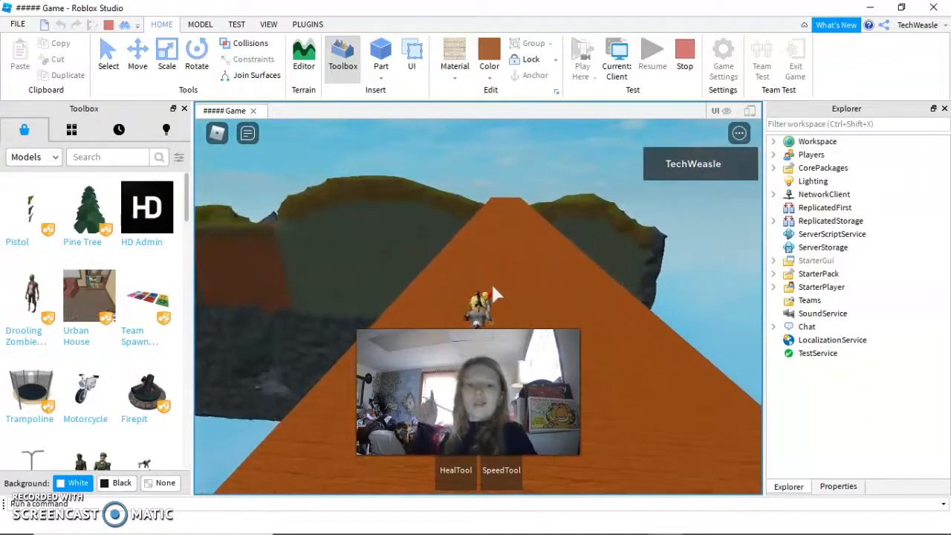
{"action": "key", "text": "w"}
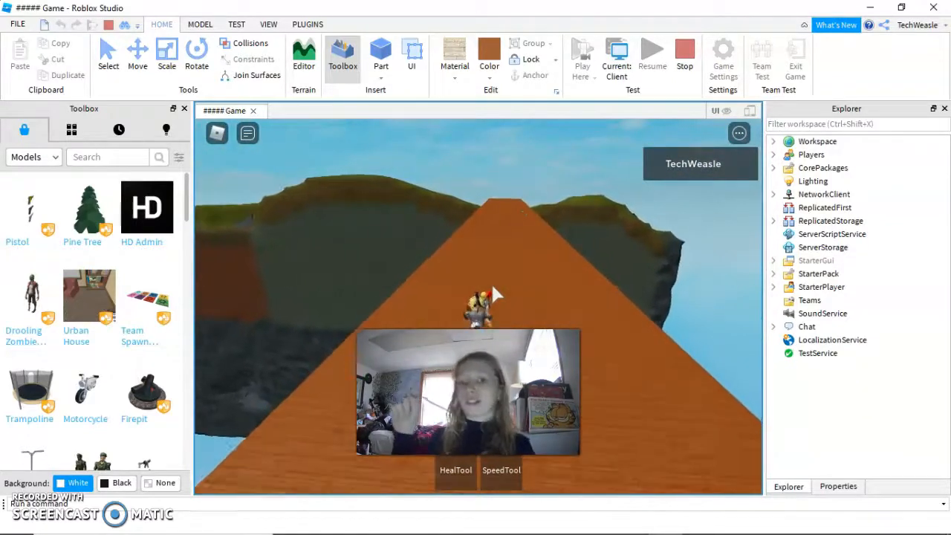
{"action": "key", "text": "w"}
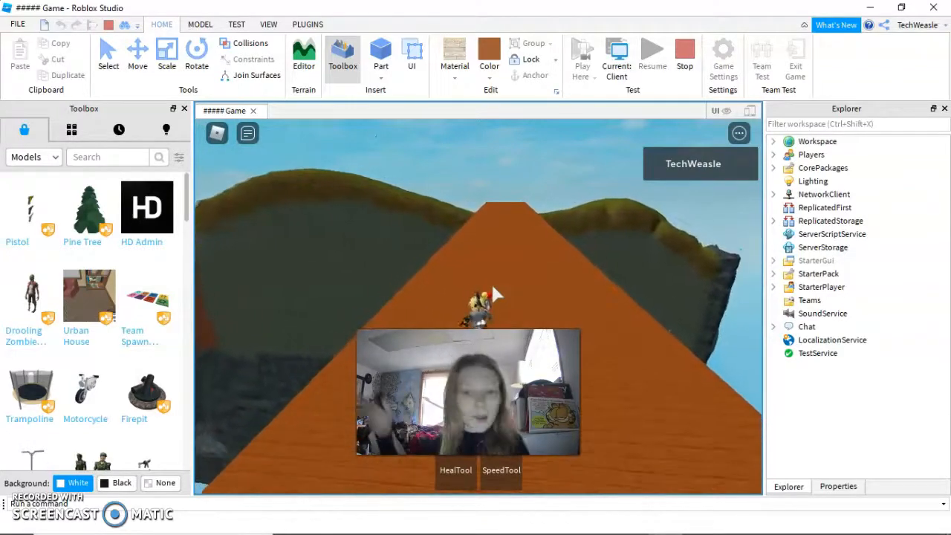
Use the SpeedTool to run across the bridge, explore the hilly terrain, and end the play test
{"action": "key", "text": "2"}
{"action": "left_click", "coordinate": [512, 263]}
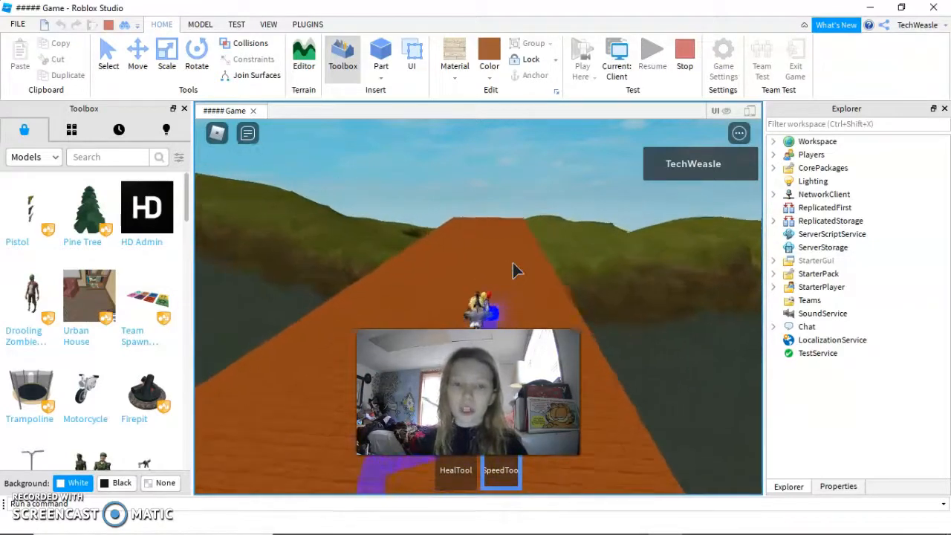
{"action": "left_click", "coordinate": [512, 265]}
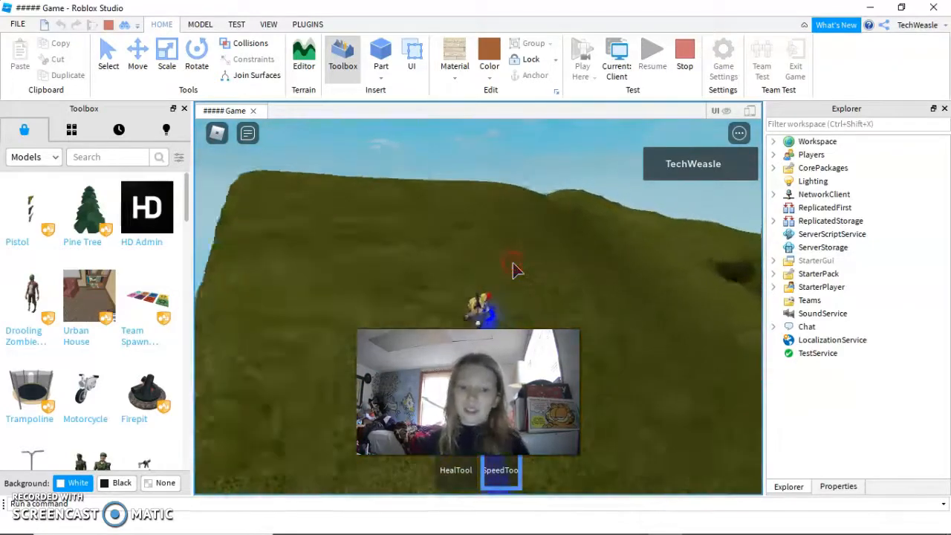
{"action": "mouse_move", "coordinate": [513, 265]}
{"action": "right_mouse_down"}
{"action": "mouse_move", "coordinate": [543, 271]}
{"action": "mouse_move", "coordinate": [513, 272]}
{"action": "mouse_move", "coordinate": [516, 281]}
{"action": "right_mouse_up"}
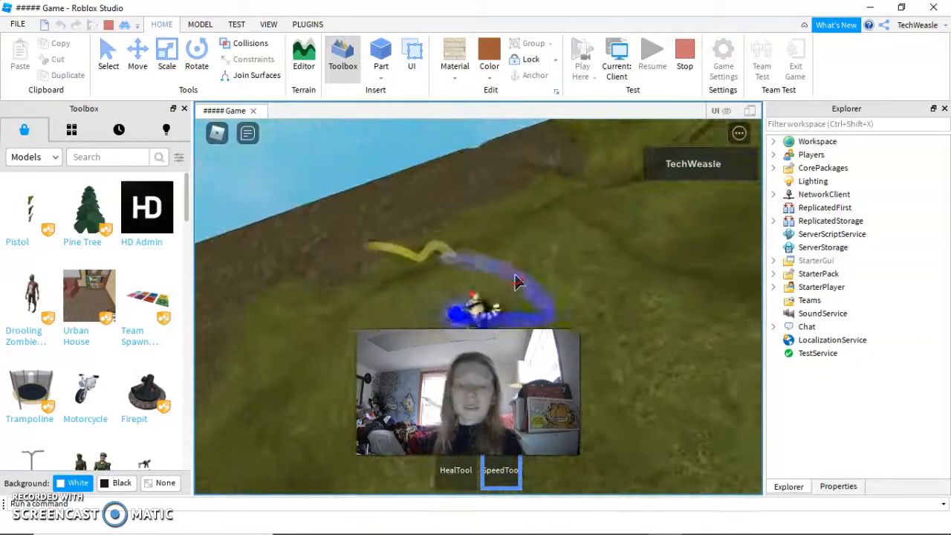
{"action": "left_click", "coordinate": [683, 67]}
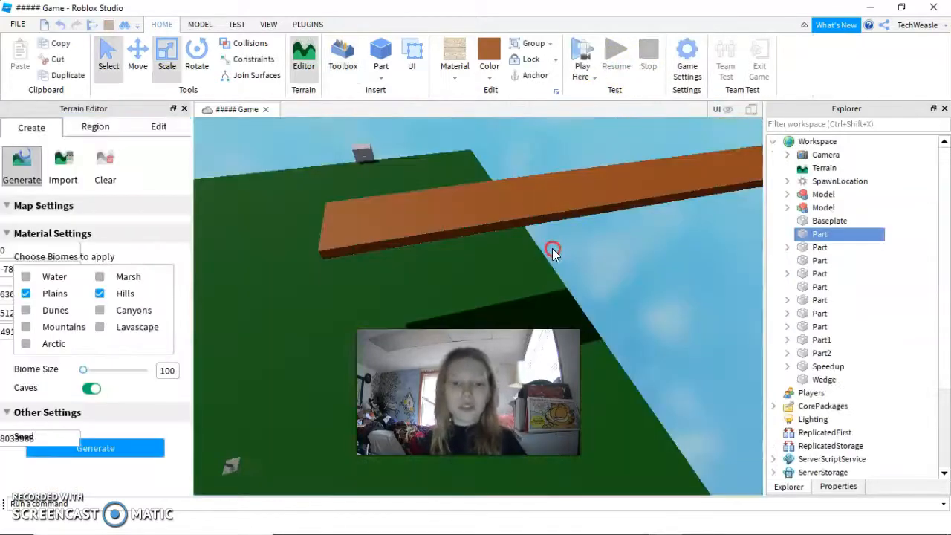
Activate the Flatten terrain tool and choose the box brush shape
{"action": "right_click_drag", "start_coordinate": [552, 248], "coordinate": [539, 259]}
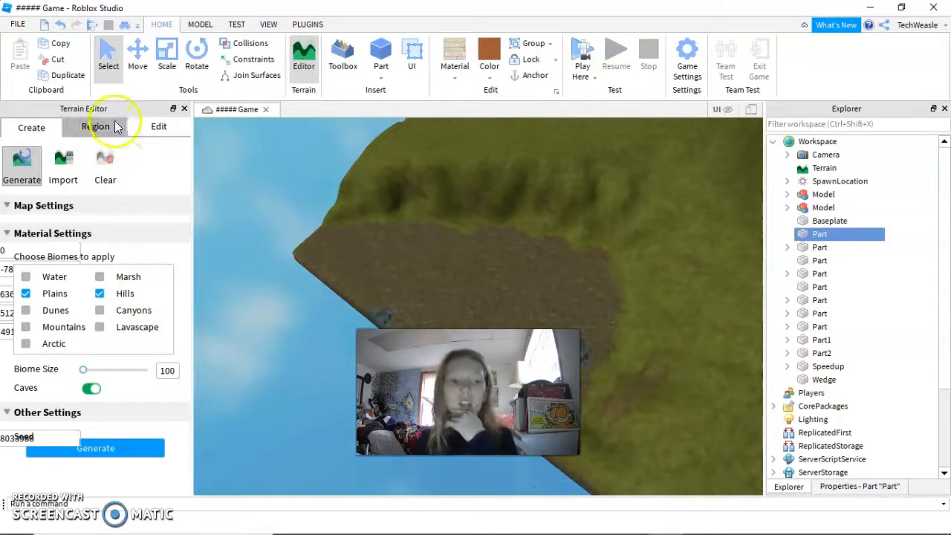
{"action": "left_click", "coordinate": [156, 128]}
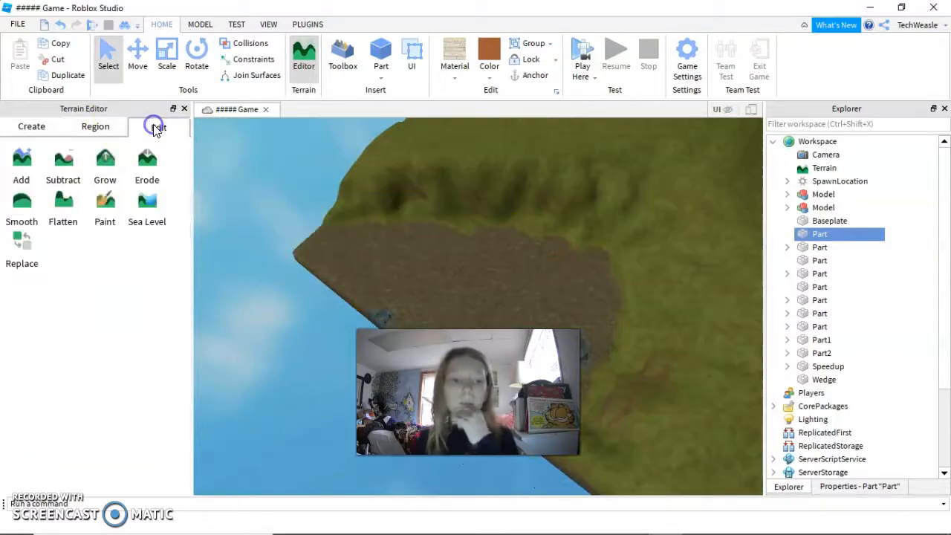
{"action": "left_click", "coordinate": [65, 212]}
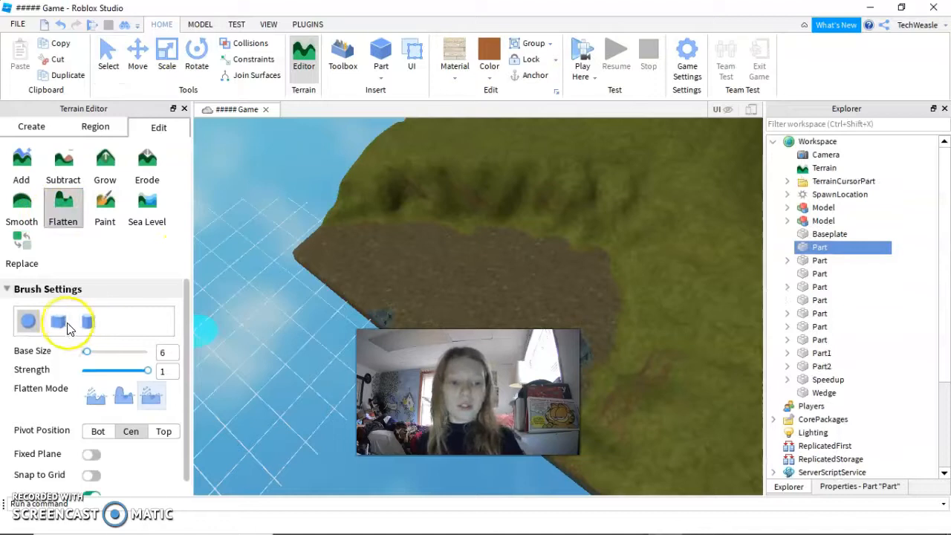
{"action": "left_click", "coordinate": [66, 326]}
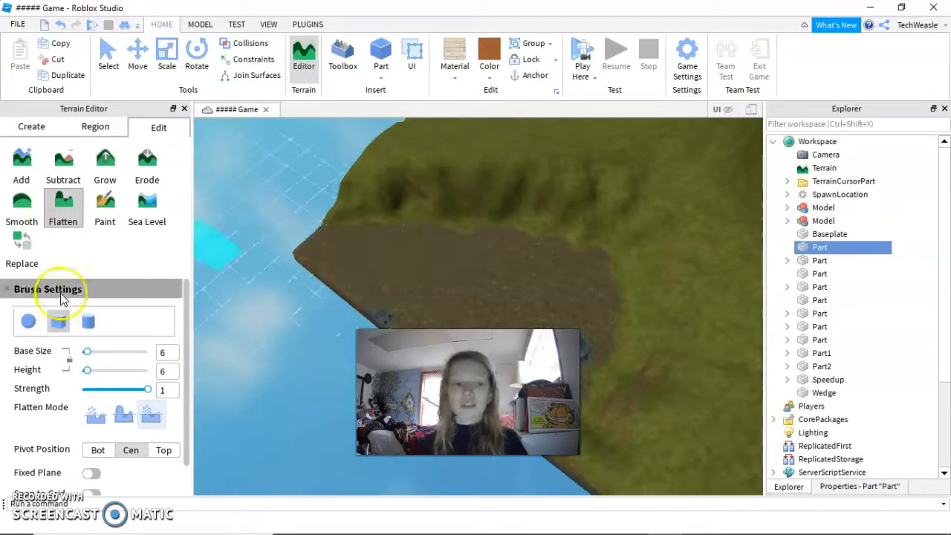
{"action": "left_click", "coordinate": [28, 321]}
{"action": "left_click", "coordinate": [59, 321]}
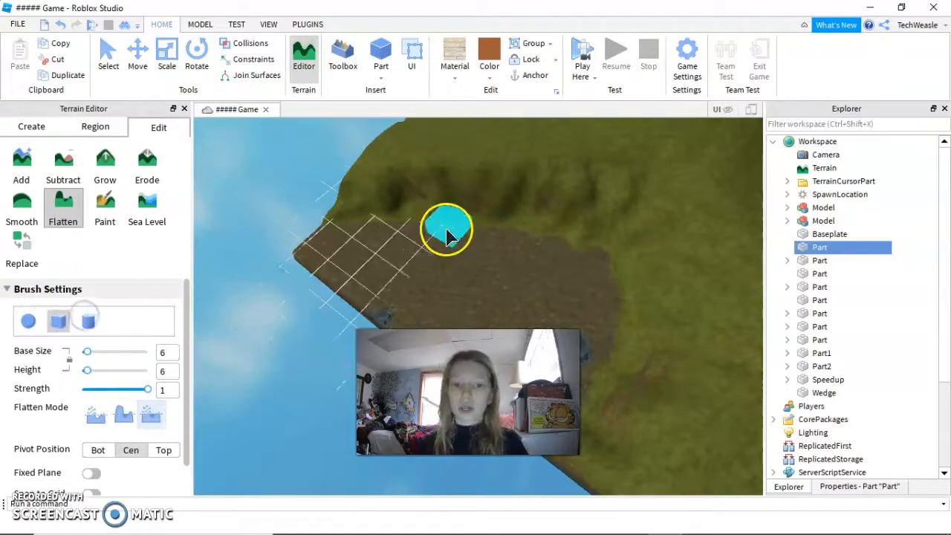
Use the Add terrain tool with the cracked lava material to place small floating chunks beyond the baseplate
{"action": "left_click", "coordinate": [22, 176]}
{"action": "right_click_drag", "start_coordinate": [243, 238], "coordinate": [295, 240]}
{"action": "left_click_drag", "start_coordinate": [185, 316], "coordinate": [171, 432]}
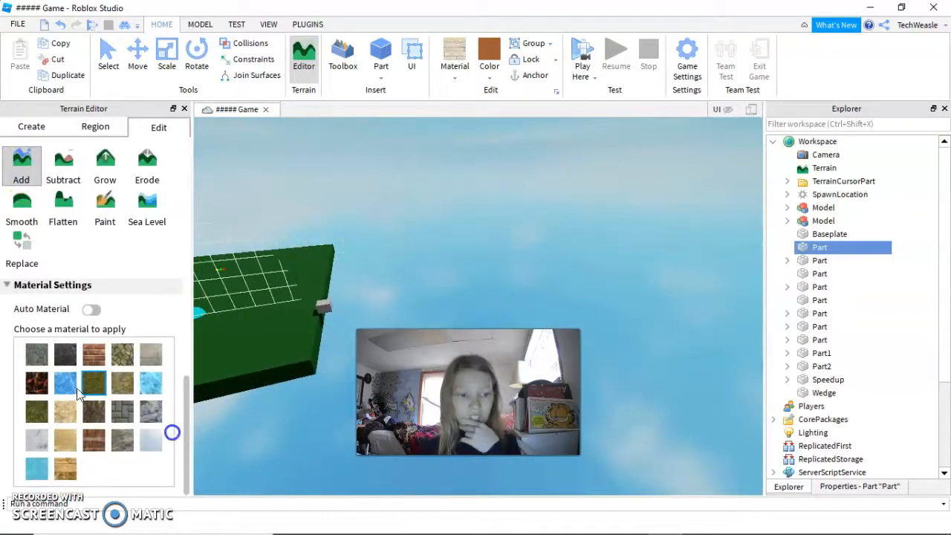
{"action": "left_click", "coordinate": [35, 387]}
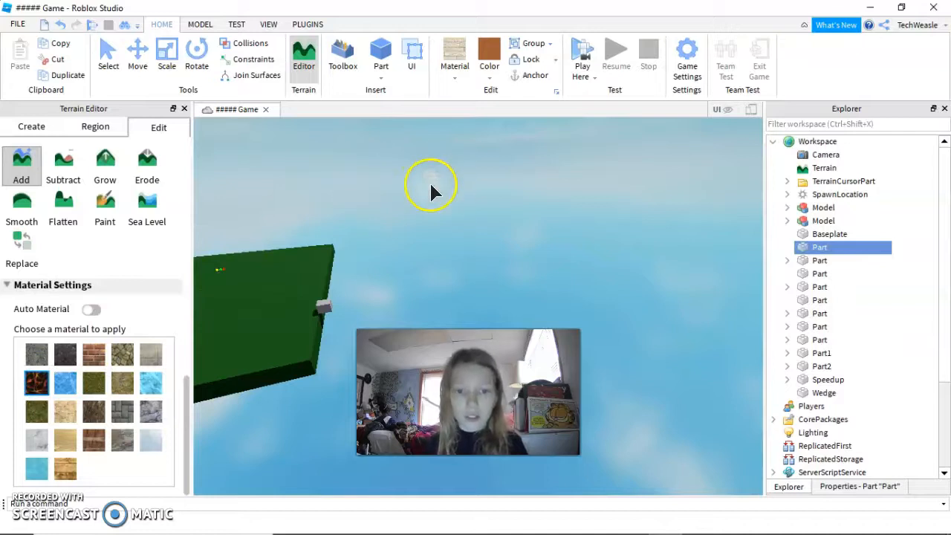
{"action": "left_click", "coordinate": [436, 211]}
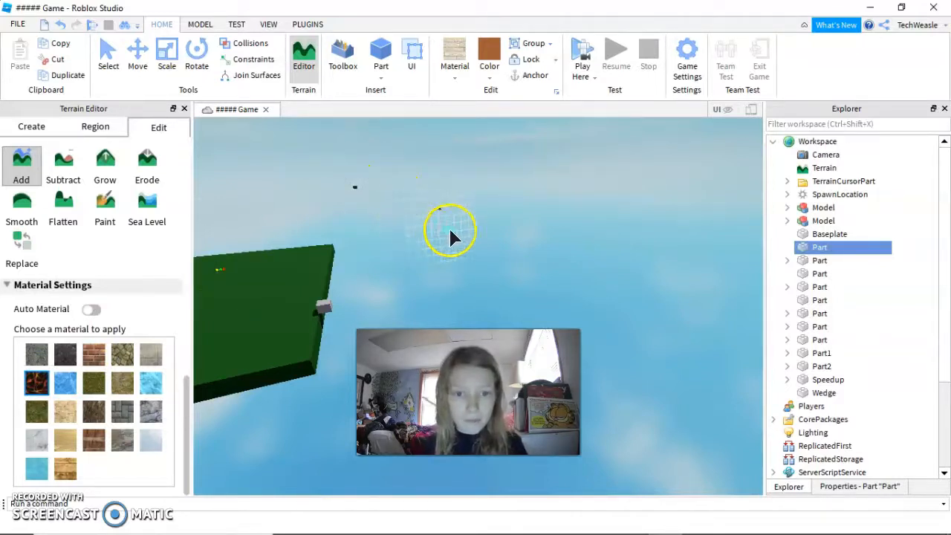
{"action": "left_click", "coordinate": [474, 225]}
Scatter more small cracked lava chunks through the sky around the baseplate, bridge and hills
{"action": "right_click_drag", "start_coordinate": [406, 216], "coordinate": [348, 193]}
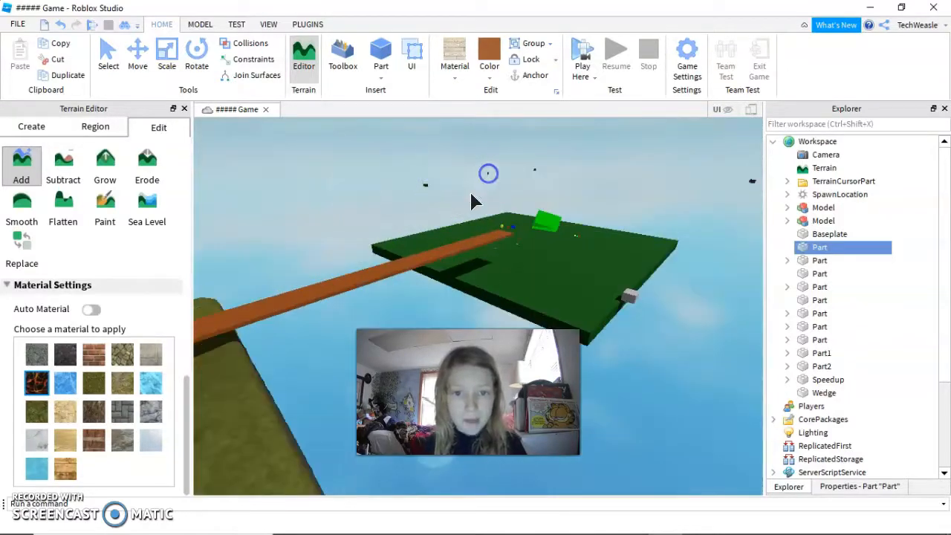
{"action": "right_click_drag", "start_coordinate": [445, 154], "coordinate": [532, 145]}
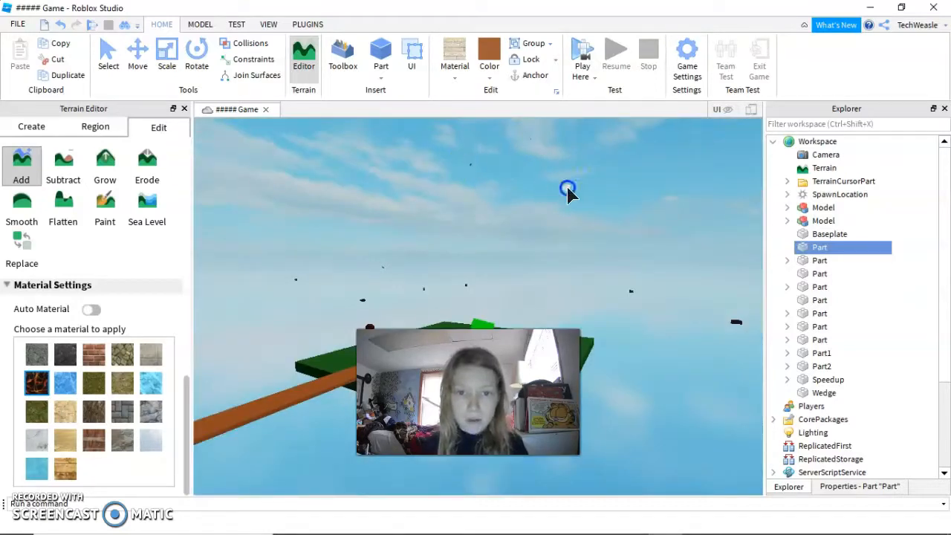
{"action": "right_click_drag", "start_coordinate": [403, 191], "coordinate": [461, 265]}
{"action": "right_click_drag", "start_coordinate": [425, 202], "coordinate": [425, 204]}
{"action": "right_click_drag", "start_coordinate": [526, 189], "coordinate": [529, 185]}
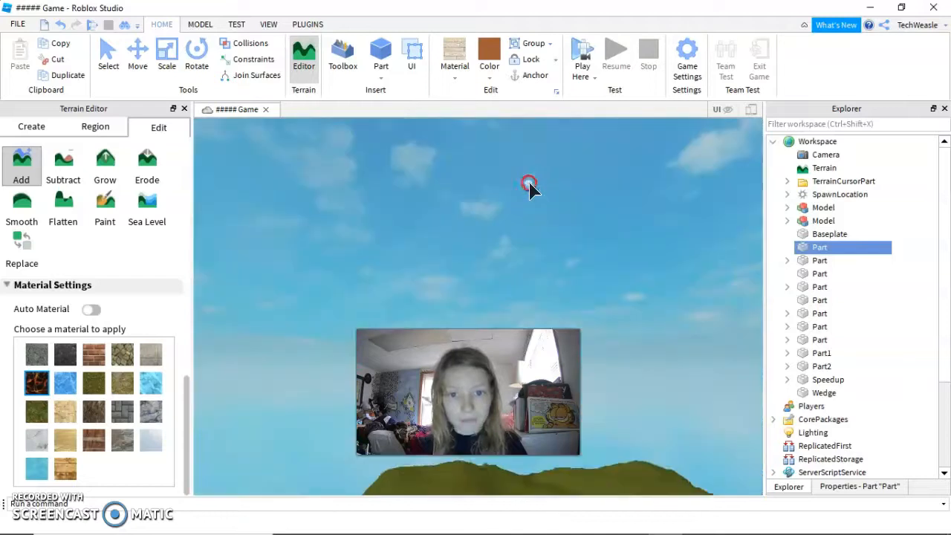
{"action": "left_click_drag", "start_coordinate": [452, 230], "coordinate": [564, 255]}
{"action": "key", "text": "s"}
{"action": "right_click_drag", "start_coordinate": [488, 289], "coordinate": [465, 280]}
{"action": "left_click", "coordinate": [511, 291]}
Return to the Flatten tool near the terrain's corner and set the brush base size and height to 61
{"action": "key", "text": "w"}
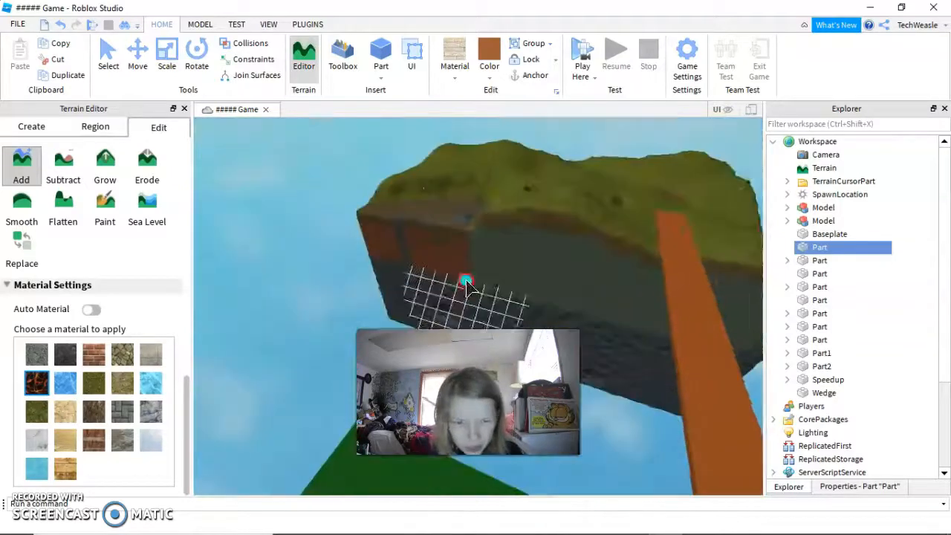
{"action": "key", "text": "w"}
{"action": "left_click", "coordinate": [78, 207]}
{"action": "right_click_drag", "start_coordinate": [303, 246], "coordinate": [303, 246]}
{"action": "key", "text": "w"}
{"action": "key", "text": "w"}
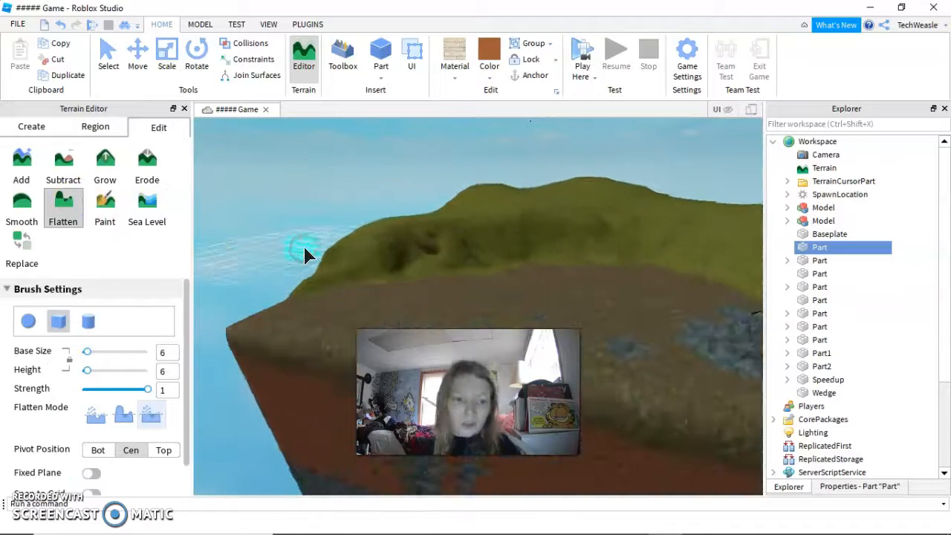
{"action": "left_click_drag", "start_coordinate": [87, 351], "coordinate": [172, 360]}
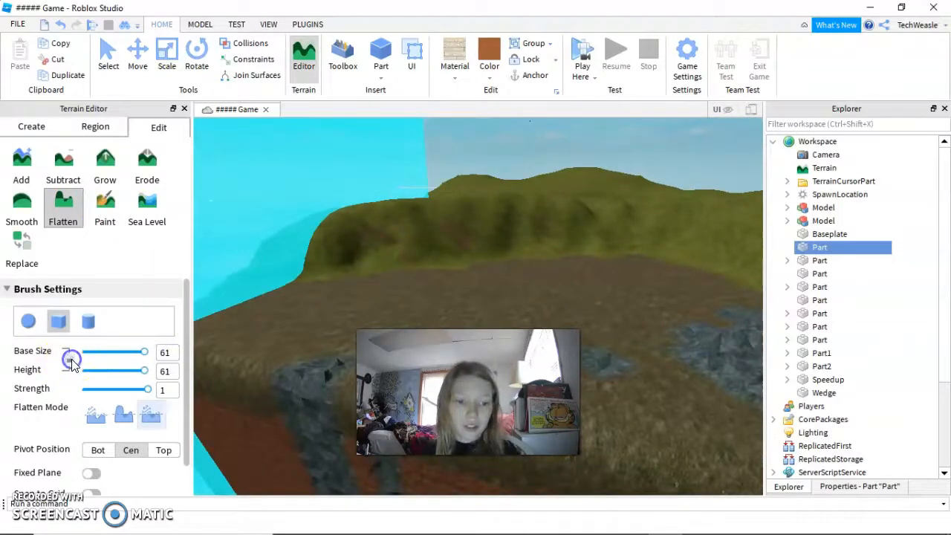
Set the Flatten brush base size and height to 18 and flatten the raised hillside near the terrain's corner
{"action": "mouse_move", "coordinate": [72, 361]}
{"action": "left_mouse_down"}
{"action": "mouse_move", "coordinate": [110, 359]}
{"action": "mouse_move", "coordinate": [100, 354]}
{"action": "left_mouse_up"}
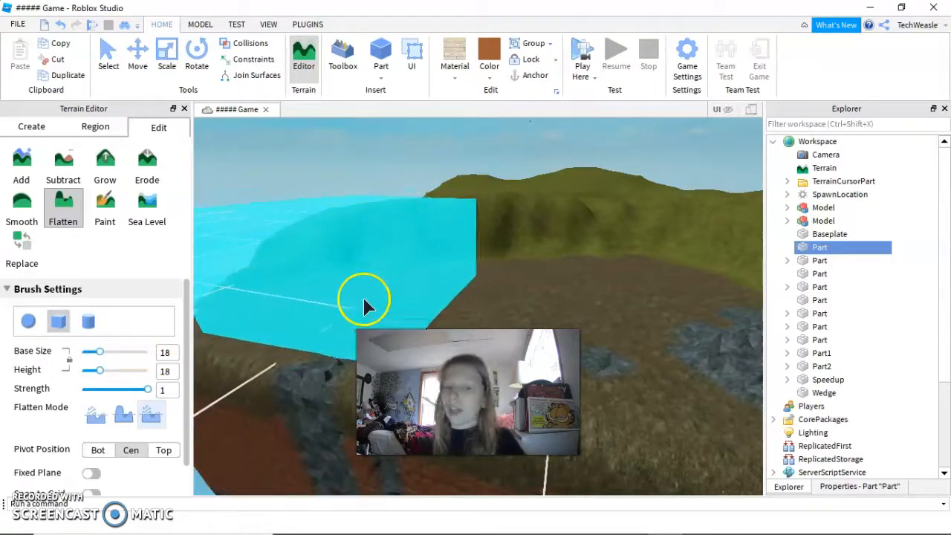
{"action": "scroll", "coordinate": [366, 298], "scroll_direction": "down", "scroll_amount": 2}
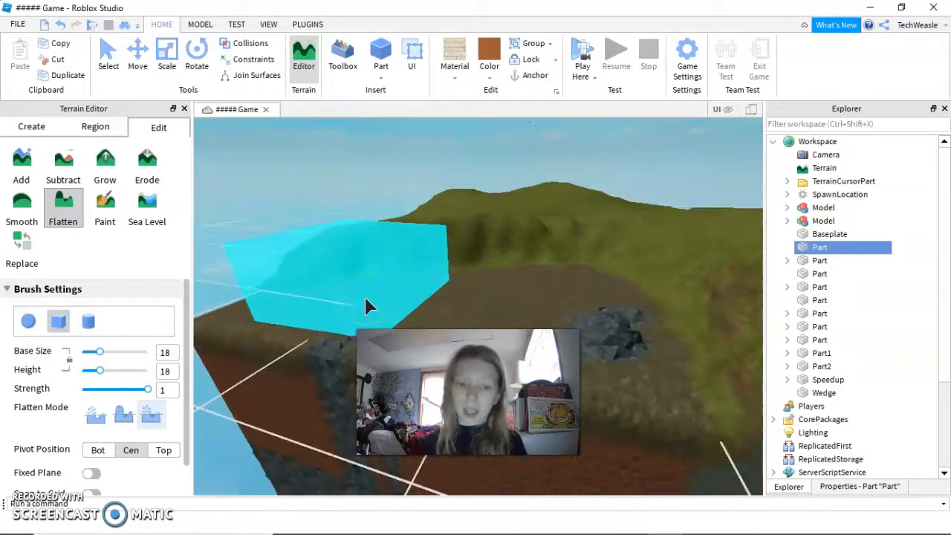
{"action": "left_click_drag", "start_coordinate": [366, 305], "coordinate": [329, 305]}
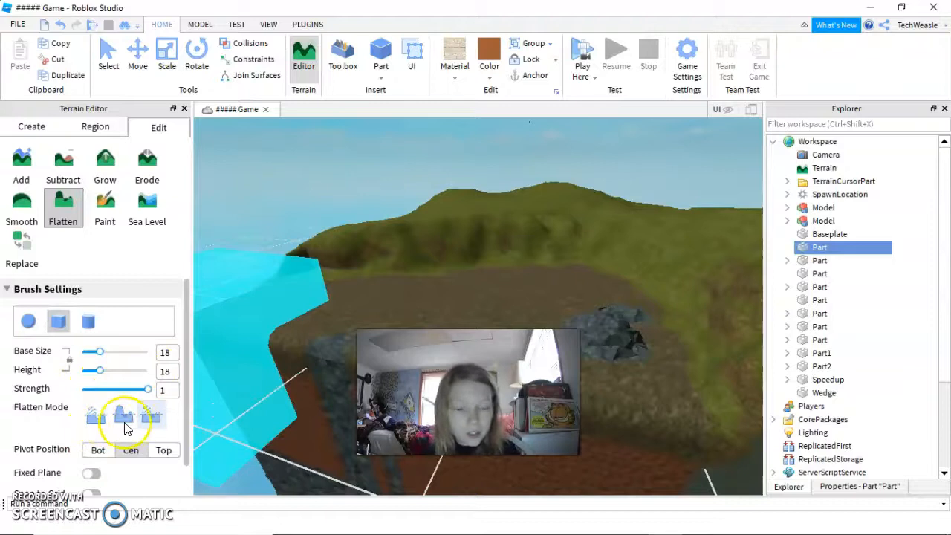
{"action": "left_click_drag", "start_coordinate": [306, 294], "coordinate": [461, 303]}
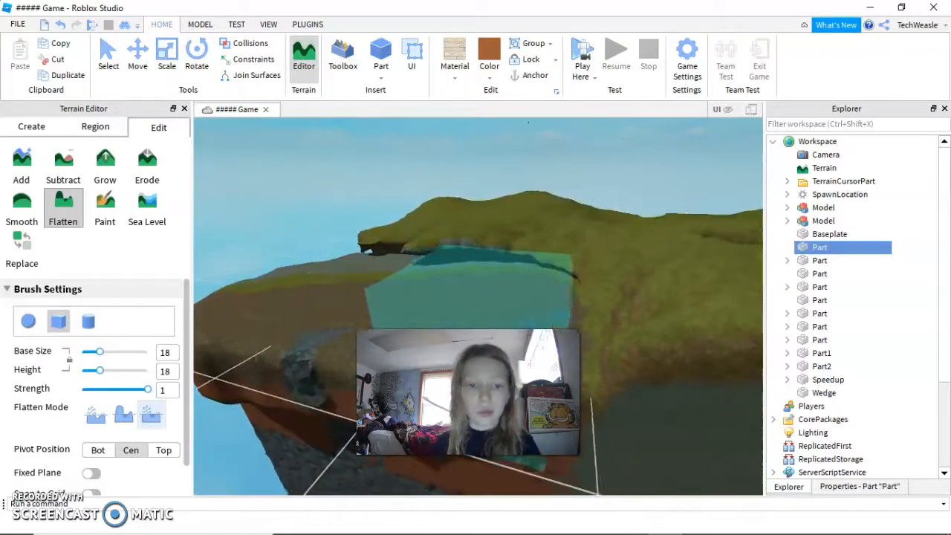
{"action": "key", "text": "a"}
{"action": "left_click", "coordinate": [338, 344]}
{"action": "right_click_drag", "start_coordinate": [291, 334], "coordinate": [258, 316]}
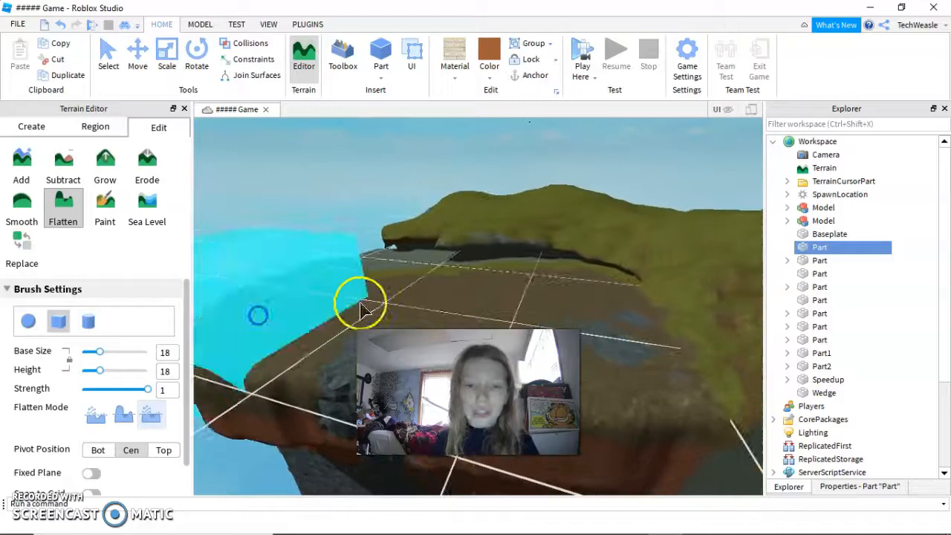
{"action": "left_click", "coordinate": [59, 209]}
{"action": "right_click_drag", "start_coordinate": [394, 224], "coordinate": [448, 258]}
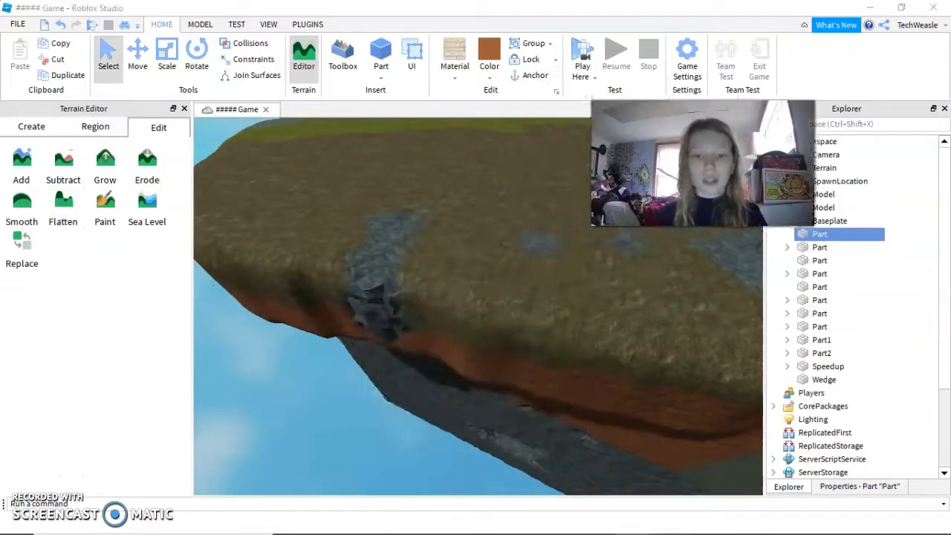
Use the Paint terrain tool to paint an asphalt strip on the flattened ground and a water pond over its middle
{"action": "mouse_move", "coordinate": [546, 278]}
{"action": "right_mouse_down"}
{"action": "mouse_move", "coordinate": [541, 289]}
{"action": "mouse_move", "coordinate": [540, 279]}
{"action": "right_mouse_up"}
{"action": "key", "text": "w"}
{"action": "key", "text": "s"}
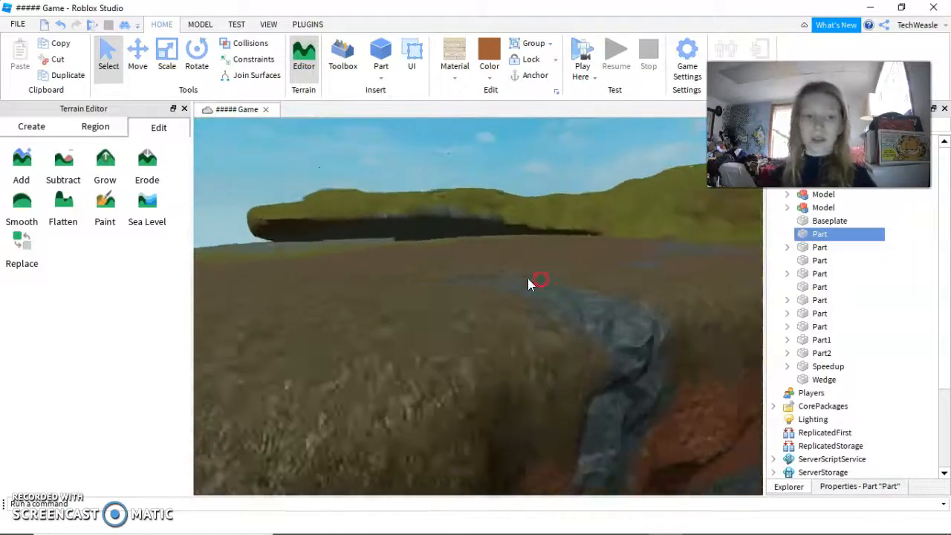
{"action": "left_click", "coordinate": [100, 206]}
{"action": "left_click_drag", "start_coordinate": [185, 315], "coordinate": [199, 426]}
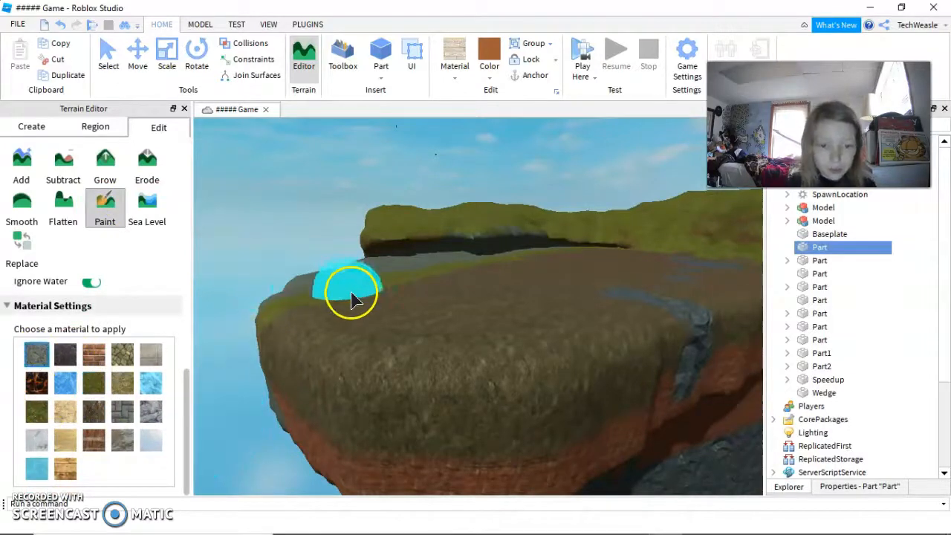
{"action": "left_click", "coordinate": [231, 433]}
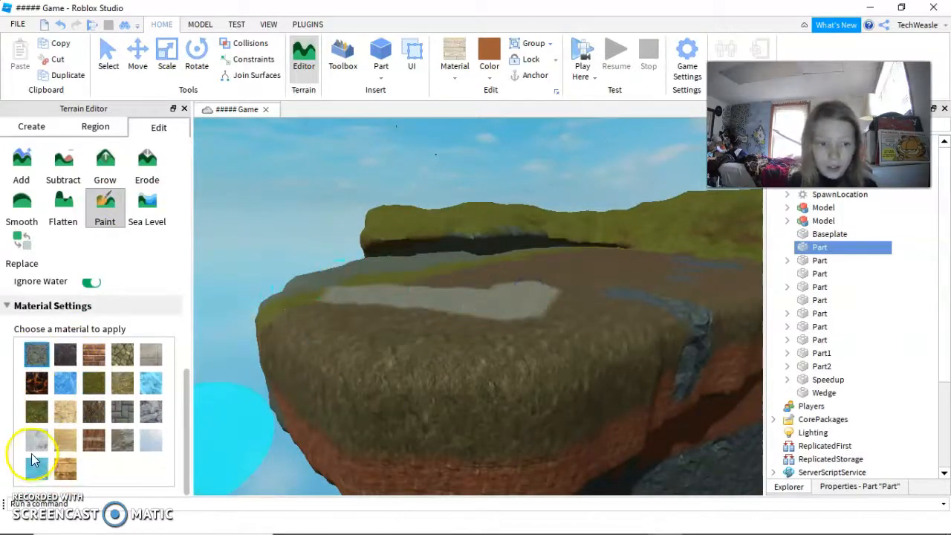
{"action": "left_click", "coordinate": [39, 468]}
{"action": "left_click", "coordinate": [439, 306]}
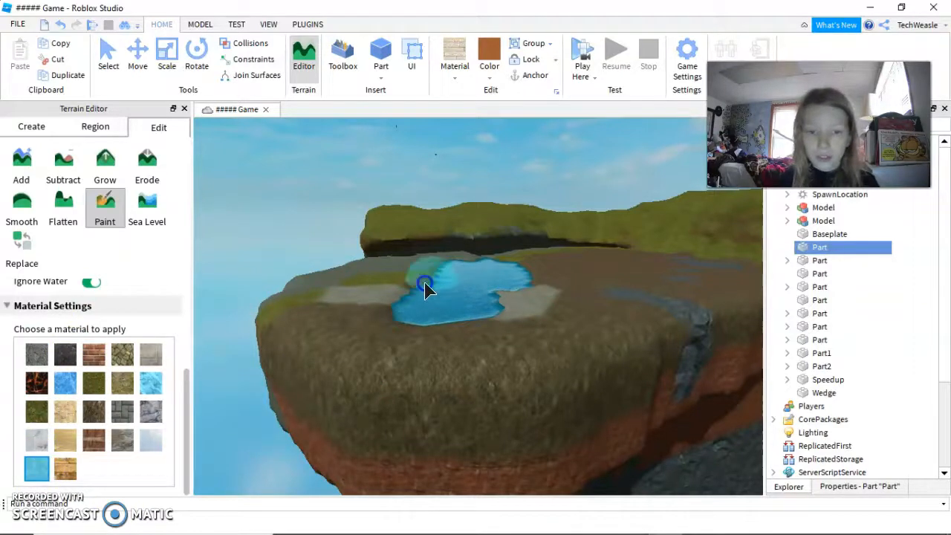
Examine the painted pond from above and from inside the hollow terrain beneath it
{"action": "scroll", "coordinate": [450, 270], "scroll_direction": "up", "scroll_amount": 10}
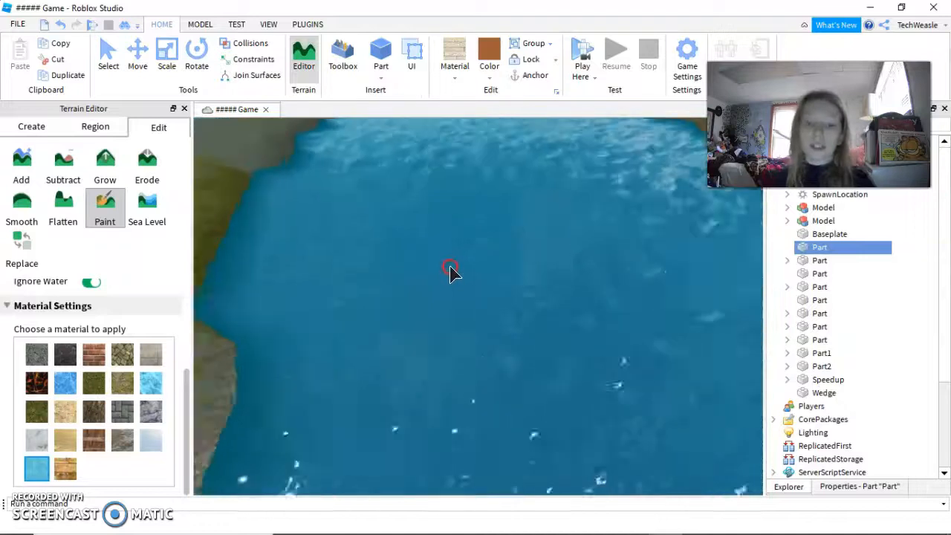
{"action": "scroll", "coordinate": [450, 270], "scroll_direction": "up", "scroll_amount": 10}
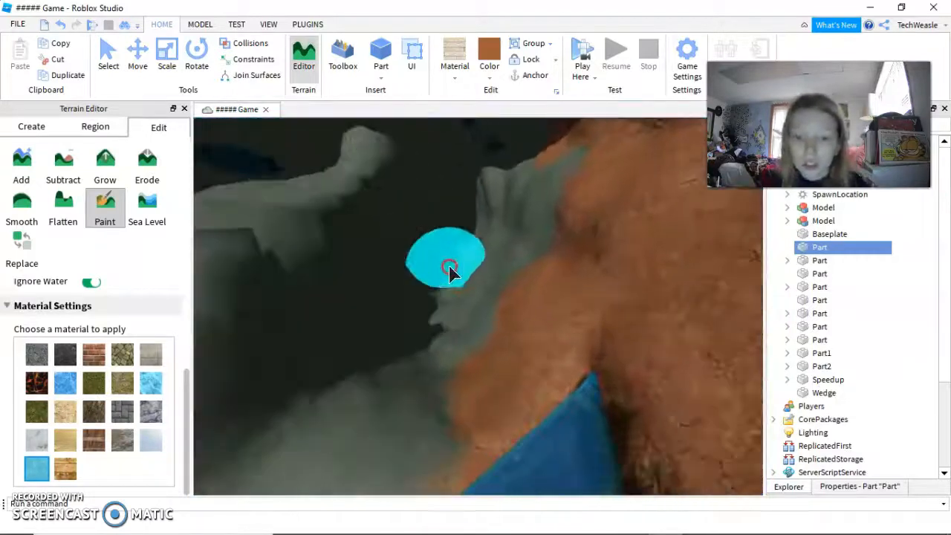
{"action": "scroll", "coordinate": [450, 267], "scroll_direction": "up", "scroll_amount": 10}
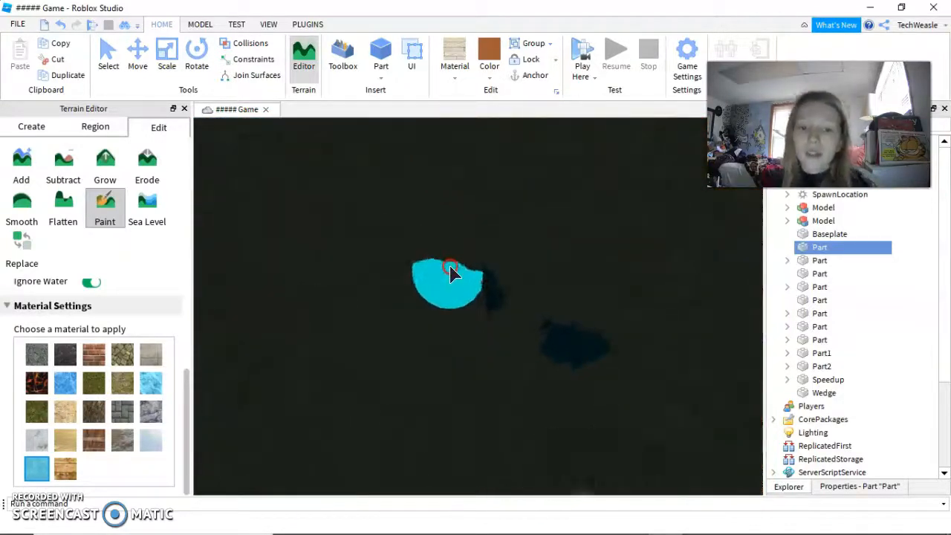
{"action": "scroll", "coordinate": [449, 268], "scroll_direction": "down", "scroll_amount": 10}
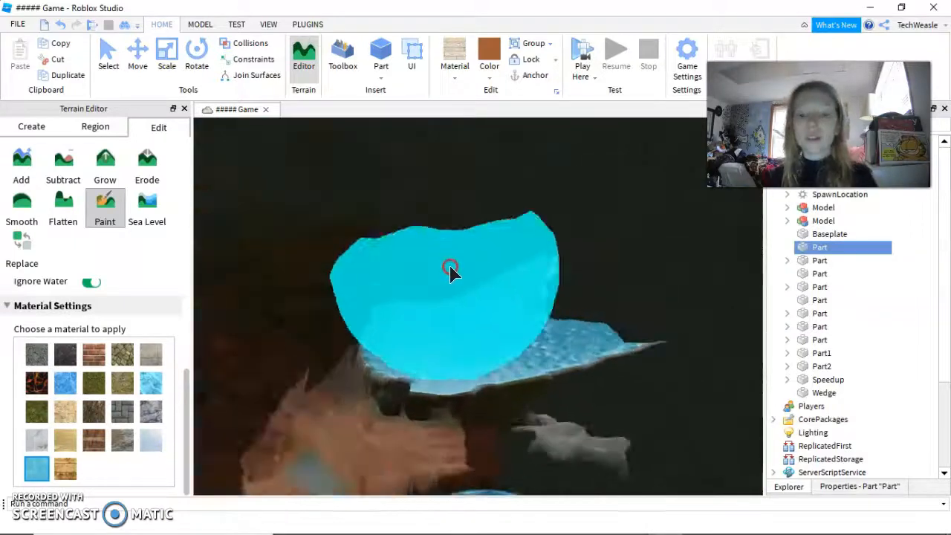
{"action": "scroll", "coordinate": [449, 267], "scroll_direction": "down", "scroll_amount": 10}
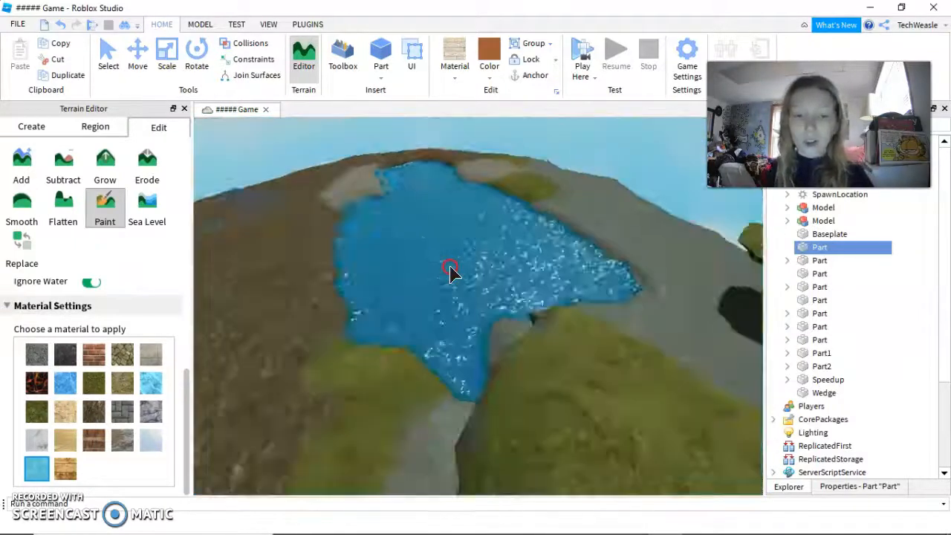
{"action": "scroll", "coordinate": [450, 271], "scroll_direction": "down", "scroll_amount": 5}
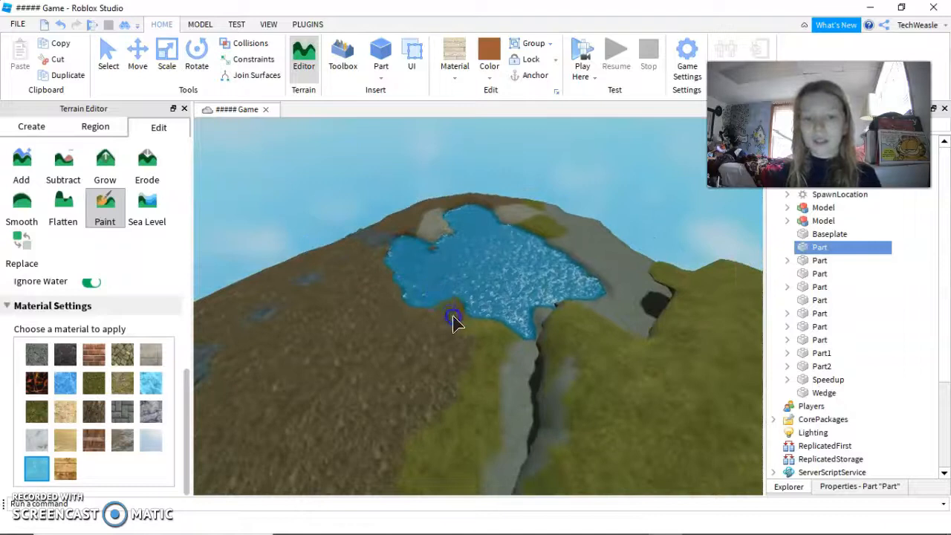
{"action": "scroll", "coordinate": [484, 320], "scroll_direction": "up", "scroll_amount": 15}
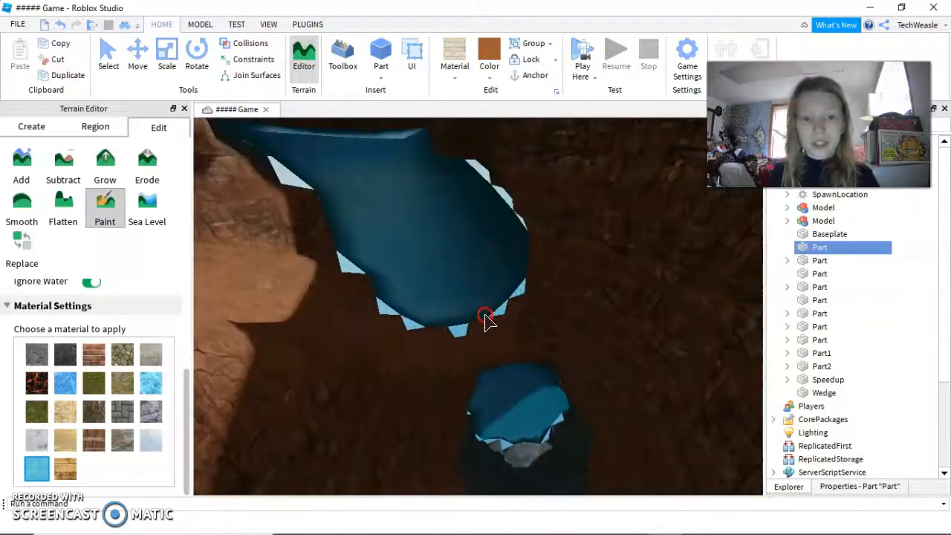
{"action": "scroll", "coordinate": [484, 320], "scroll_direction": "up", "scroll_amount": 10}
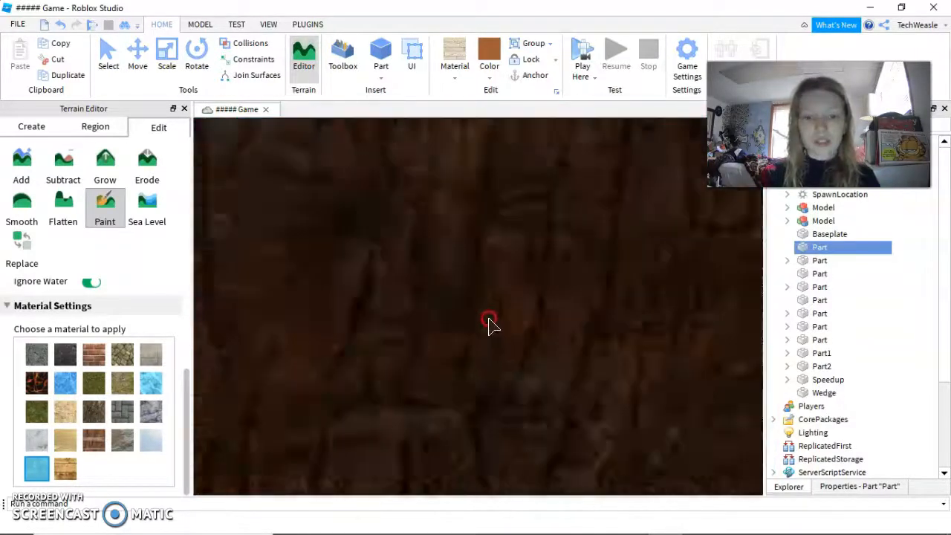
{"action": "key", "text": "s"}
{"action": "right_click_drag", "start_coordinate": [485, 313], "coordinate": [485, 316]}
{"action": "key", "text": "s"}
{"action": "key", "text": "s"}
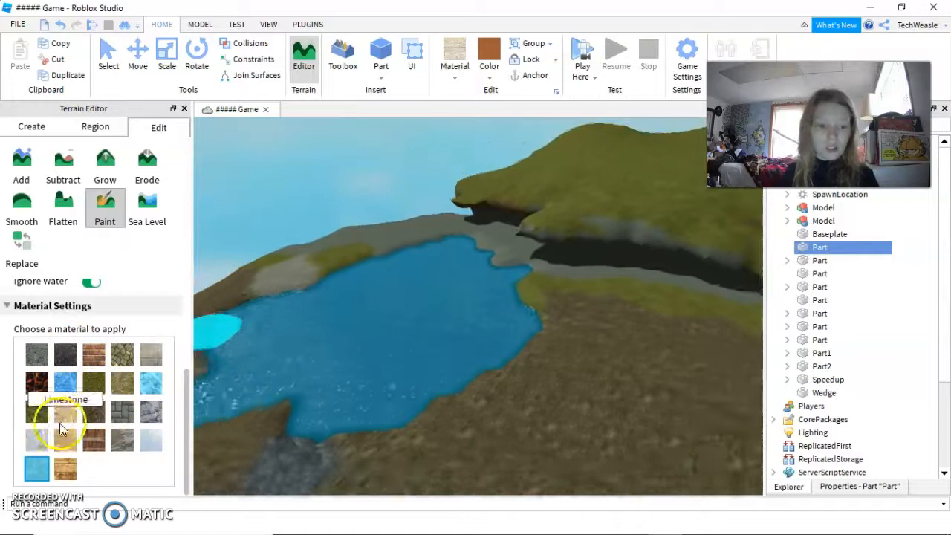
Paint a small sand beach along the pond's edge
{"action": "left_click", "coordinate": [72, 437]}
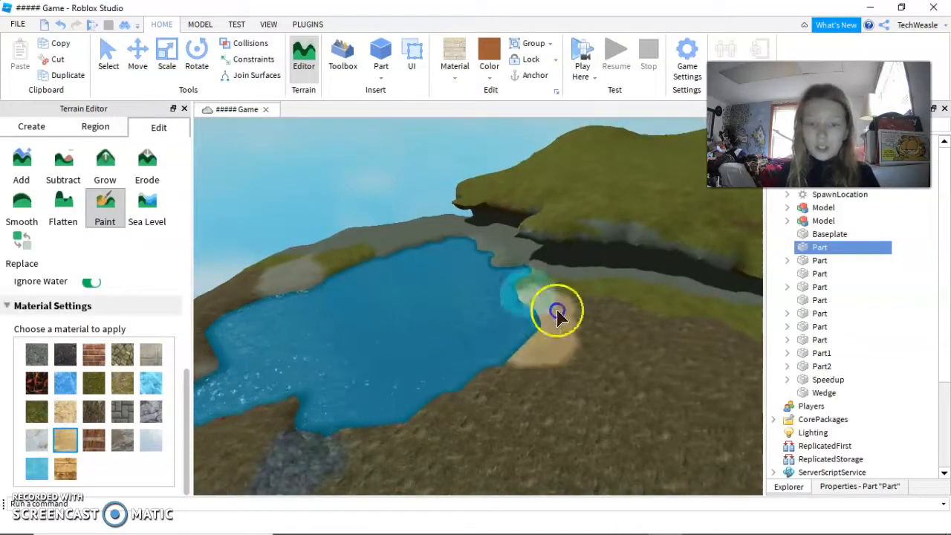
{"action": "right_click_drag", "start_coordinate": [508, 296], "coordinate": [510, 298]}
{"action": "key", "text": "w"}
{"action": "mouse_move", "coordinate": [510, 298]}
{"action": "left_mouse_down"}
{"action": "mouse_move", "coordinate": [519, 301]}
{"action": "mouse_move", "coordinate": [510, 298]}
{"action": "left_mouse_up"}
{"action": "key", "text": "s"}
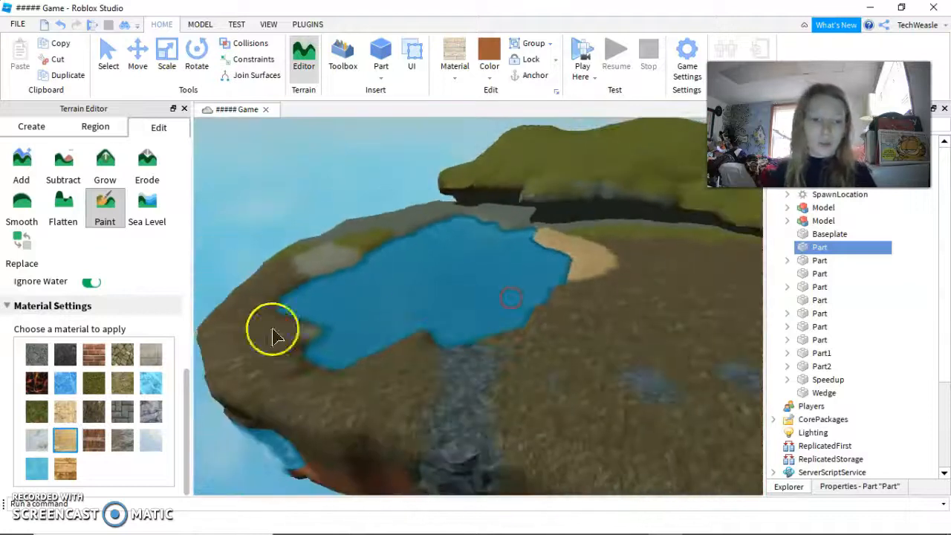
Turn off Ignore Water for the Paint tool and paint sand over about half of the pond
{"action": "left_click_drag", "start_coordinate": [188, 397], "coordinate": [188, 318]}
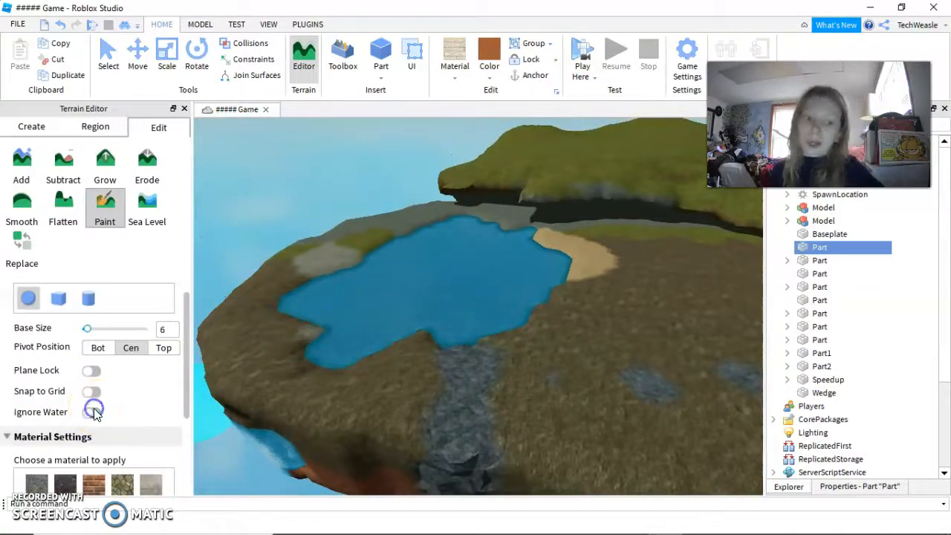
{"action": "left_click_drag", "start_coordinate": [293, 286], "coordinate": [393, 316]}
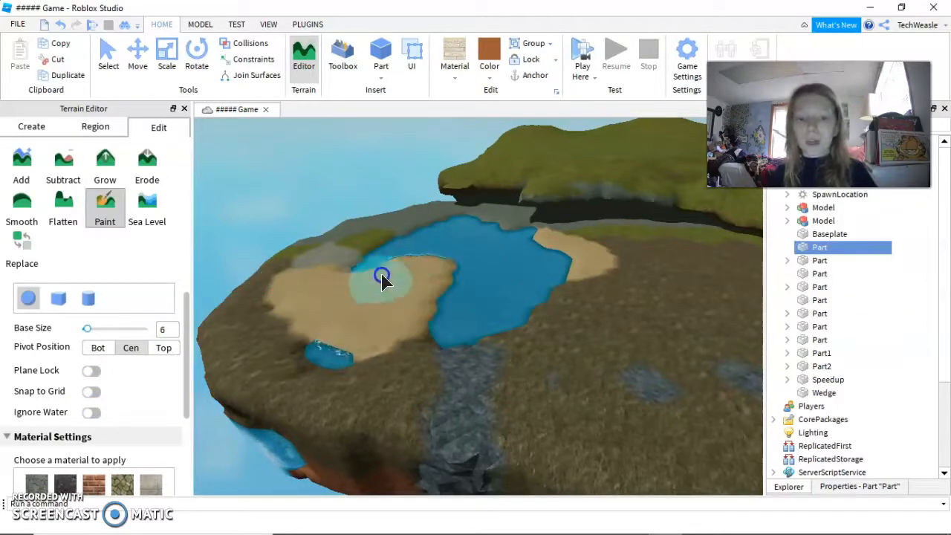
{"action": "left_click_drag", "start_coordinate": [397, 254], "coordinate": [453, 272]}
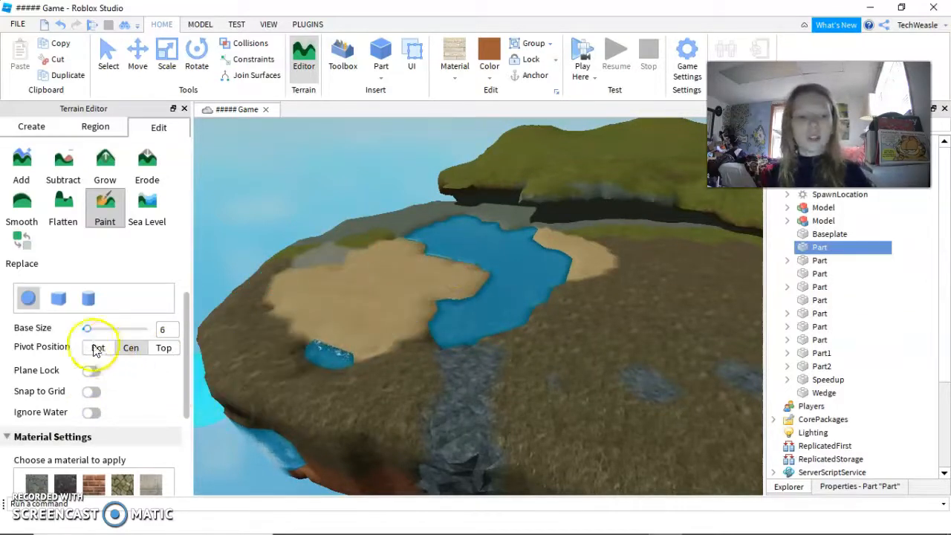
Paint most of the sand back to water, leaving a small sand island in the pond, and view its underside
{"action": "left_click_drag", "start_coordinate": [186, 331], "coordinate": [179, 437]}
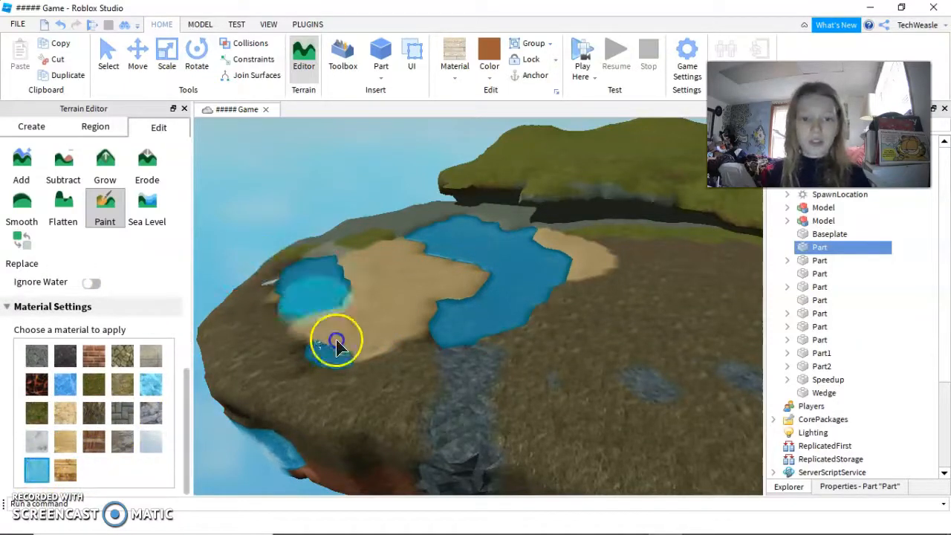
{"action": "left_click_drag", "start_coordinate": [337, 344], "coordinate": [386, 299]}
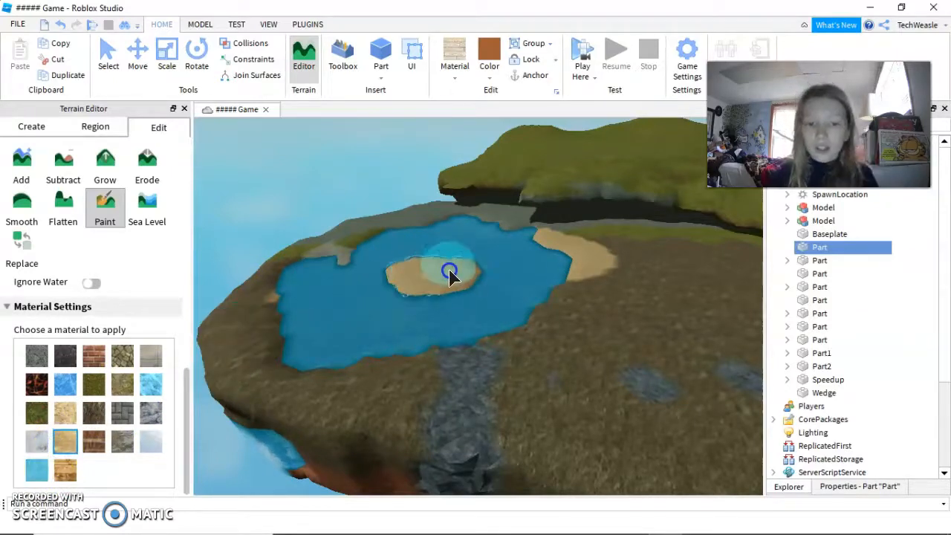
{"action": "key", "text": "w"}
{"action": "right_click_drag", "start_coordinate": [447, 263], "coordinate": [447, 263]}
{"action": "key", "text": "s"}
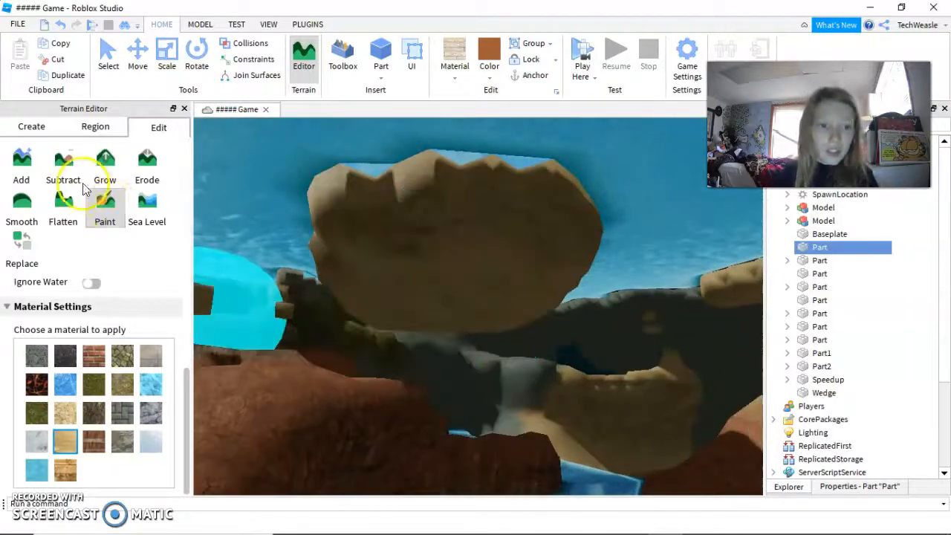
Use the Grow terrain tool with a base size of 6 to build up terrain beneath the floating sand island
{"action": "left_click", "coordinate": [100, 176]}
{"action": "mouse_move", "coordinate": [403, 343]}
{"action": "left_mouse_down"}
{"action": "mouse_move", "coordinate": [499, 374]}
{"action": "mouse_move", "coordinate": [405, 343]}
{"action": "mouse_move", "coordinate": [391, 350]}
{"action": "left_mouse_up"}
{"action": "key", "text": "d"}
{"action": "right_click_drag", "start_coordinate": [391, 350], "coordinate": [390, 350]}
{"action": "key", "text": "w"}
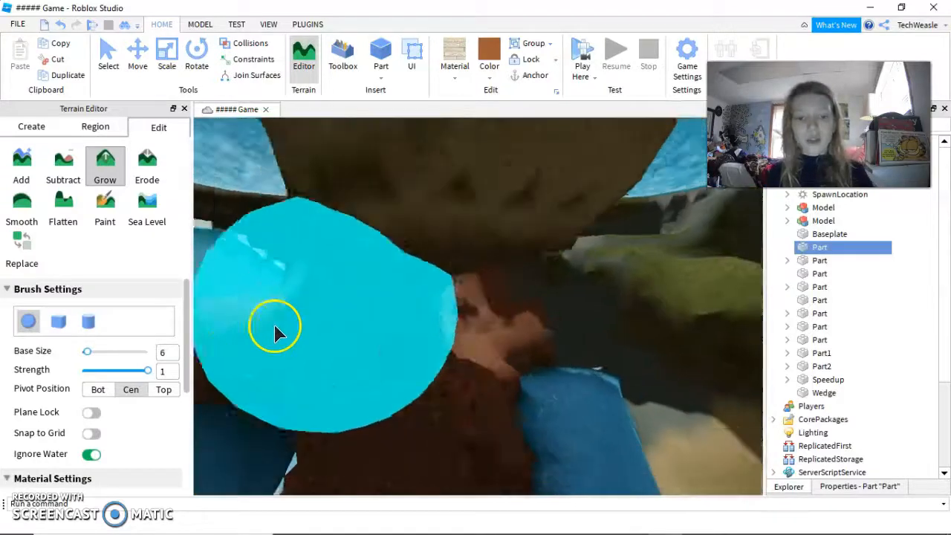
Set the Grow tool's material to sand and keep growing terrain in the hollow under the pond and island
{"action": "scroll", "coordinate": [185, 316], "scroll_direction": "down", "scroll_amount": 5}
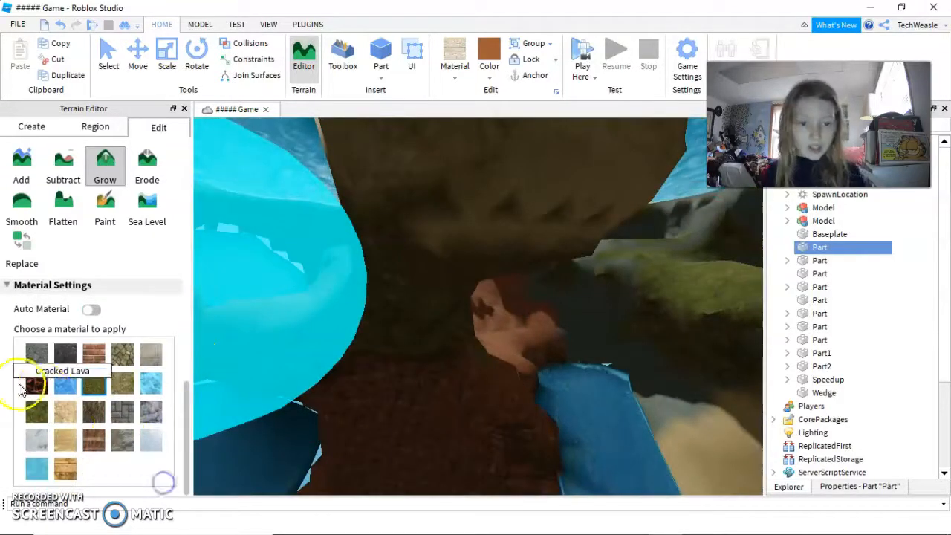
{"action": "left_click", "coordinate": [64, 439]}
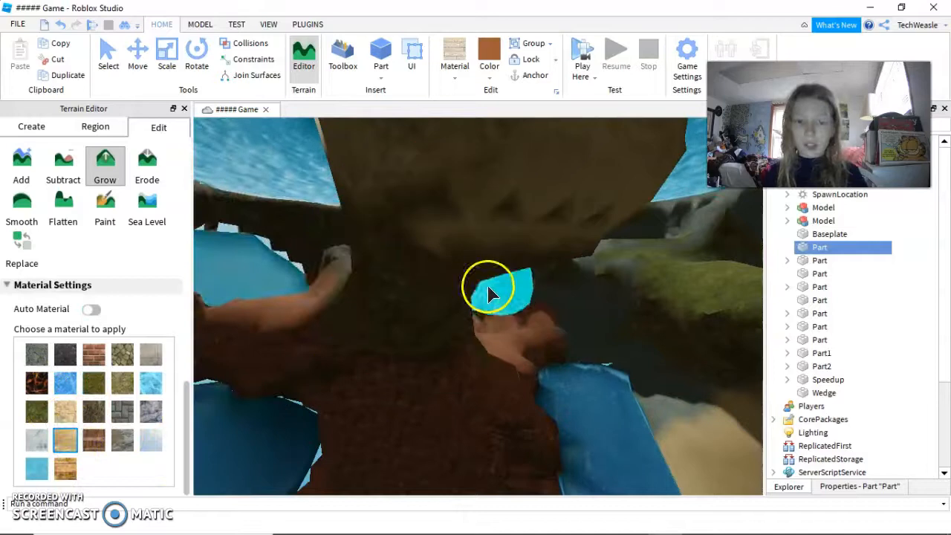
{"action": "key", "text": "d"}
{"action": "right_click_drag", "start_coordinate": [337, 376], "coordinate": [387, 352]}
{"action": "key", "text": "s"}
{"action": "key", "text": "w"}
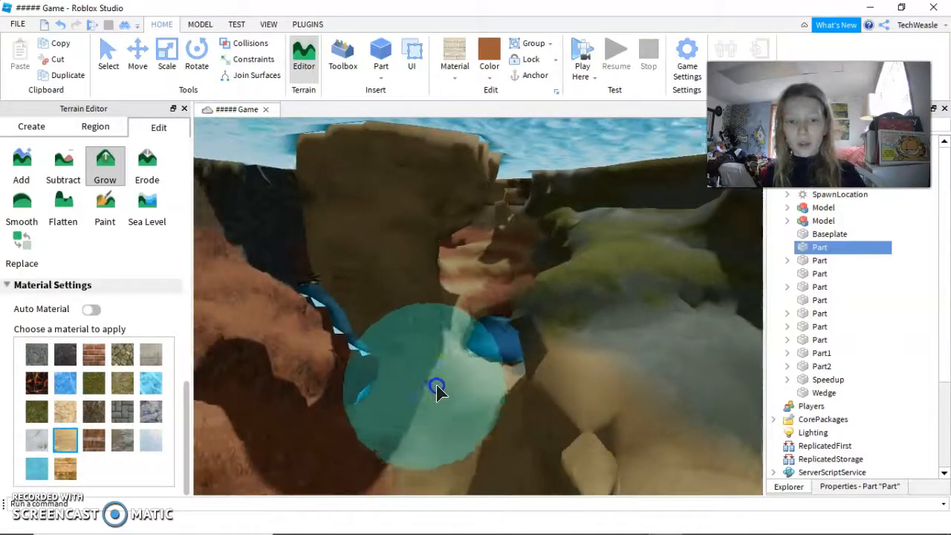
{"action": "key", "text": "a"}
{"action": "left_click", "coordinate": [514, 407]}
{"action": "key", "text": "w"}
{"action": "mouse_move", "coordinate": [515, 407]}
{"action": "right_mouse_down"}
{"action": "mouse_move", "coordinate": [562, 353]}
{"action": "mouse_move", "coordinate": [581, 364]}
{"action": "mouse_move", "coordinate": [568, 375]}
{"action": "mouse_move", "coordinate": [529, 377]}
{"action": "mouse_move", "coordinate": [569, 312]}
{"action": "right_mouse_up"}
{"action": "key", "text": "w"}
{"action": "left_click", "coordinate": [564, 305]}
{"action": "mouse_move", "coordinate": [592, 236]}
{"action": "right_mouse_down"}
{"action": "mouse_move", "coordinate": [518, 243]}
{"action": "mouse_move", "coordinate": [490, 282]}
{"action": "mouse_move", "coordinate": [491, 206]}
{"action": "mouse_move", "coordinate": [550, 195]}
{"action": "mouse_move", "coordinate": [548, 207]}
{"action": "mouse_move", "coordinate": [538, 203]}
{"action": "right_mouse_up"}
{"action": "left_click", "coordinate": [538, 203]}
Use the Erode tool with a base size of 6 and strength 1 to dig into the grassy hill
{"action": "scroll", "coordinate": [538, 205], "scroll_direction": "down", "scroll_amount": 10}
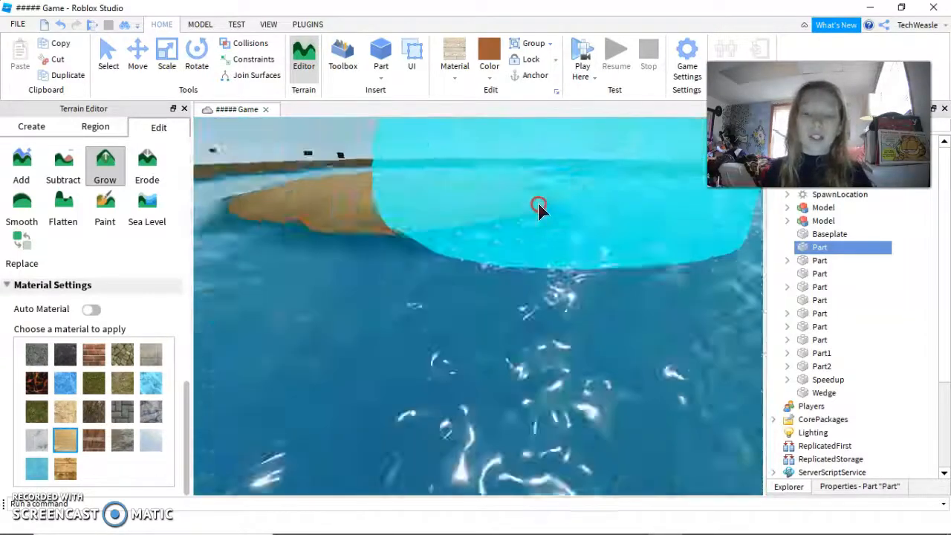
{"action": "scroll", "coordinate": [540, 210], "scroll_direction": "up", "scroll_amount": 10}
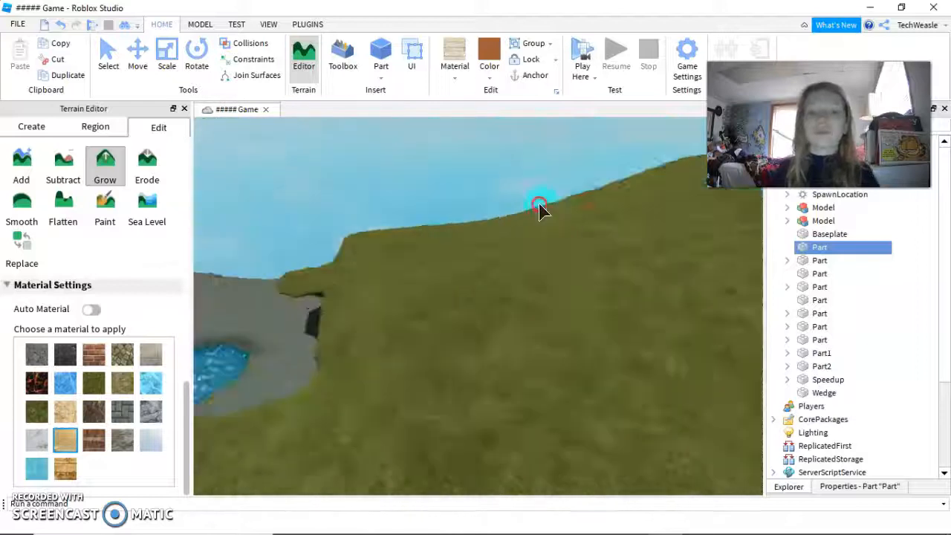
{"action": "key", "text": "s"}
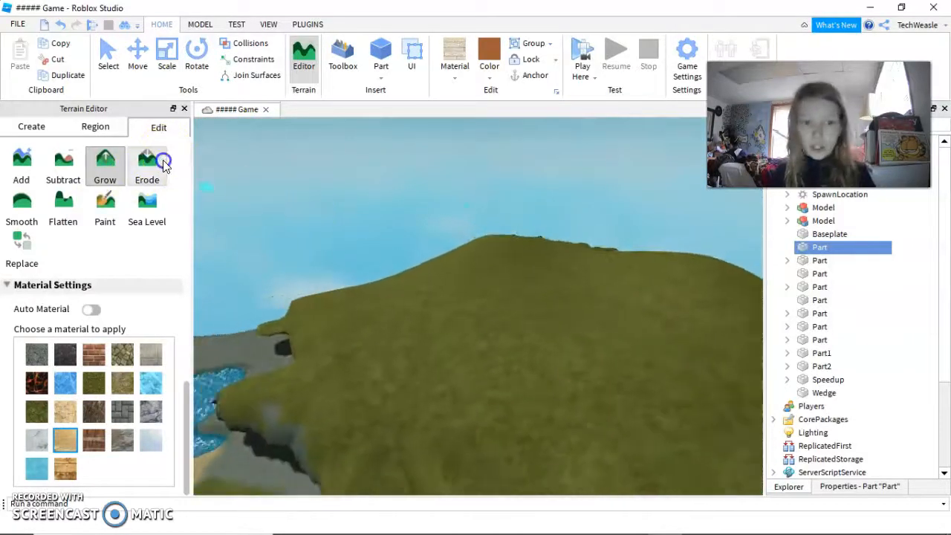
{"action": "left_click", "coordinate": [159, 163]}
{"action": "key", "text": "w"}
{"action": "mouse_move", "coordinate": [568, 319]}
{"action": "left_mouse_down"}
{"action": "mouse_move", "coordinate": [579, 361]}
{"action": "mouse_move", "coordinate": [572, 386]}
{"action": "mouse_move", "coordinate": [578, 429]}
{"action": "mouse_move", "coordinate": [567, 424]}
{"action": "left_mouse_up"}
{"action": "key", "text": "w"}
{"action": "key", "text": "w"}
{"action": "right_click_drag", "start_coordinate": [568, 425], "coordinate": [565, 423]}
{"action": "key", "text": "w"}
{"action": "left_click_drag", "start_coordinate": [469, 375], "coordinate": [485, 449]}
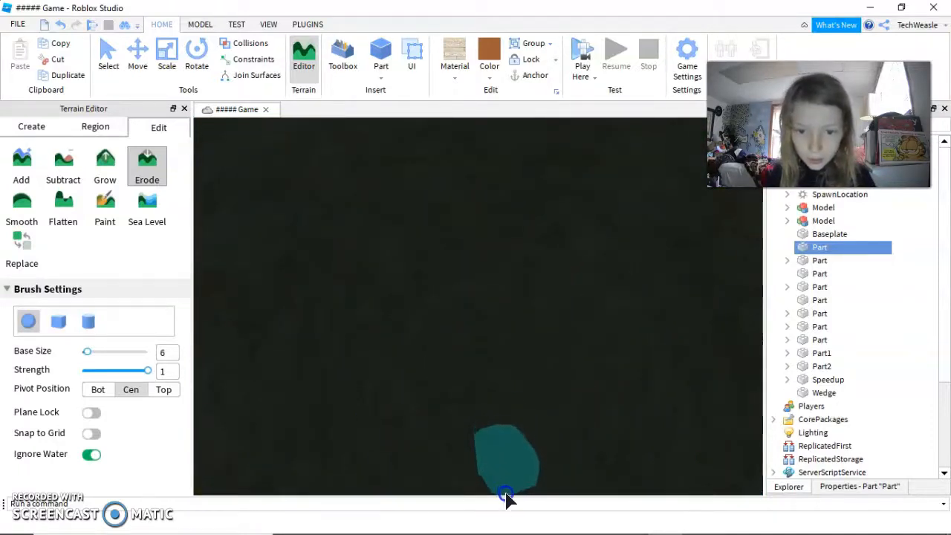
Keep eroding deeper into the dark ground at the bottom of the dug hollow
{"action": "left_click_drag", "start_coordinate": [500, 431], "coordinate": [458, 428]}
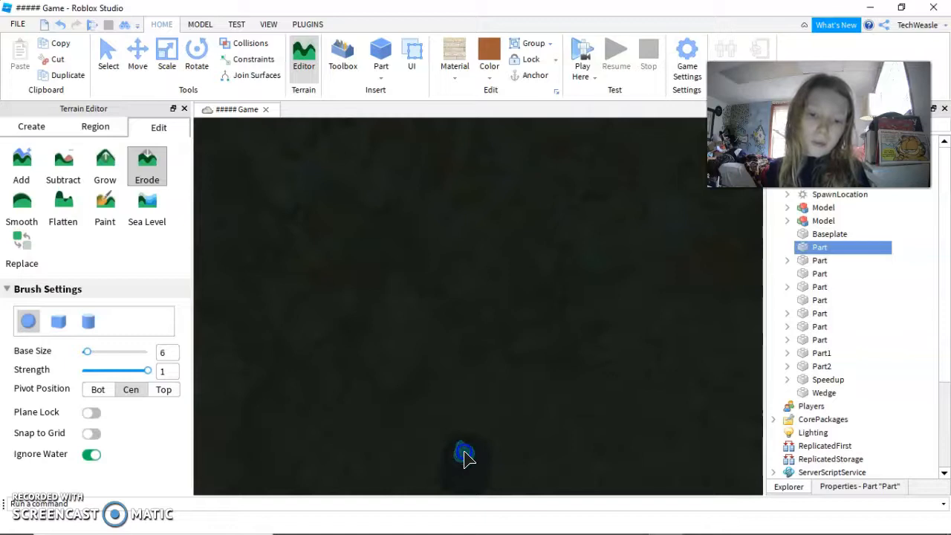
{"action": "right_click_drag", "start_coordinate": [561, 326], "coordinate": [560, 325]}
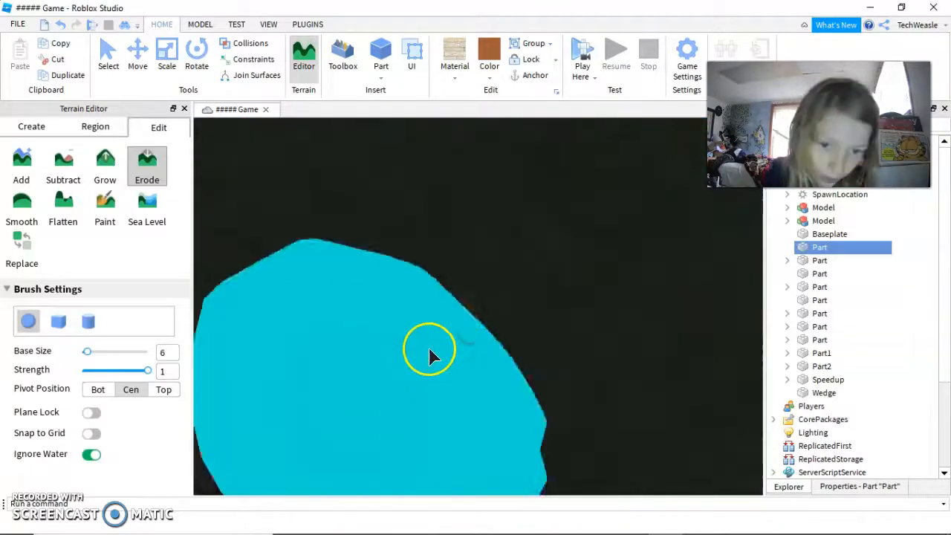
{"action": "left_click_drag", "start_coordinate": [459, 275], "coordinate": [459, 274]}
Smooth the rocky crevice between the grassy hill and the ground by the pond, using a base size of 6
{"action": "key", "text": "s"}
{"action": "right_click_drag", "start_coordinate": [459, 275], "coordinate": [459, 277]}
{"action": "key", "text": "w"}
{"action": "key", "text": "w"}
{"action": "key", "text": "s"}
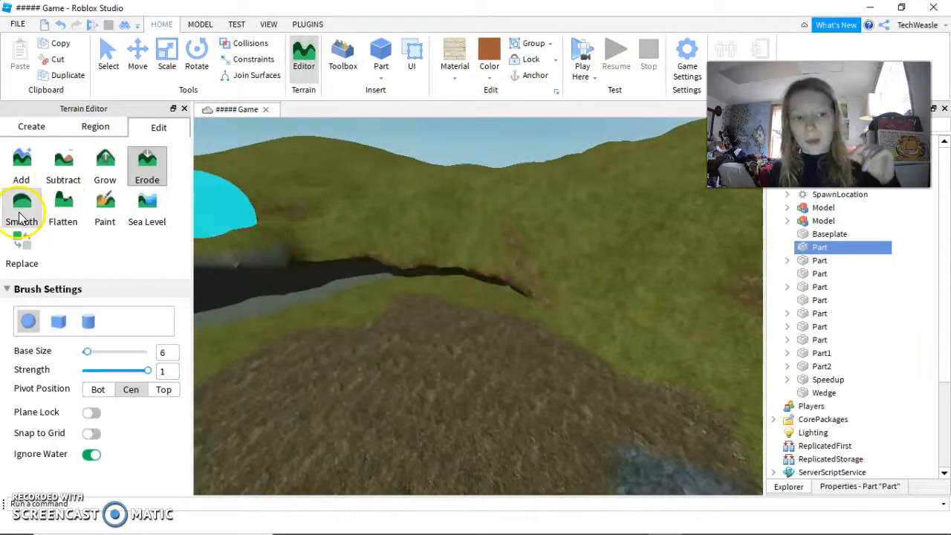
{"action": "mouse_move", "coordinate": [448, 295]}
{"action": "left_mouse_down"}
{"action": "mouse_move", "coordinate": [427, 263]}
{"action": "mouse_move", "coordinate": [324, 276]}
{"action": "mouse_move", "coordinate": [352, 272]}
{"action": "mouse_move", "coordinate": [376, 228]}
{"action": "mouse_move", "coordinate": [390, 255]}
{"action": "mouse_move", "coordinate": [354, 278]}
{"action": "left_mouse_up"}
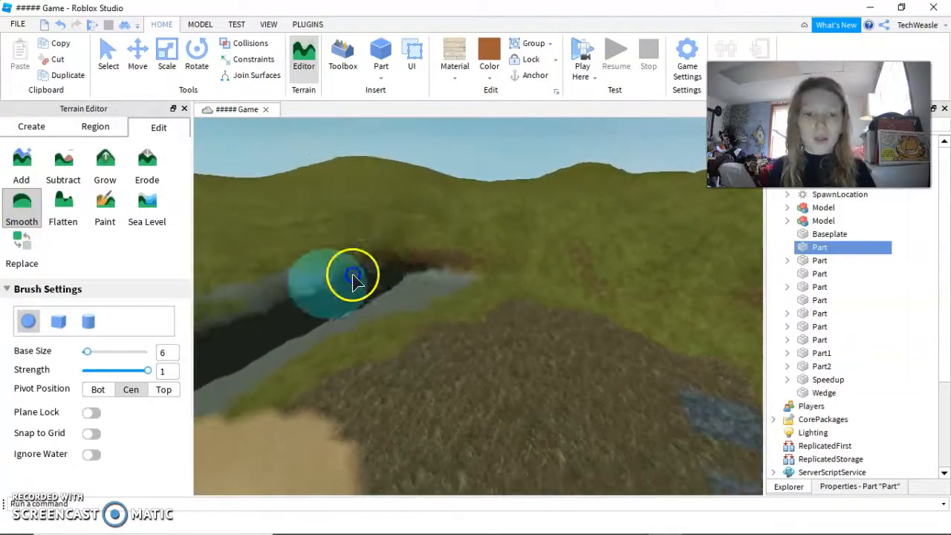
{"action": "left_click_drag", "start_coordinate": [318, 236], "coordinate": [281, 307]}
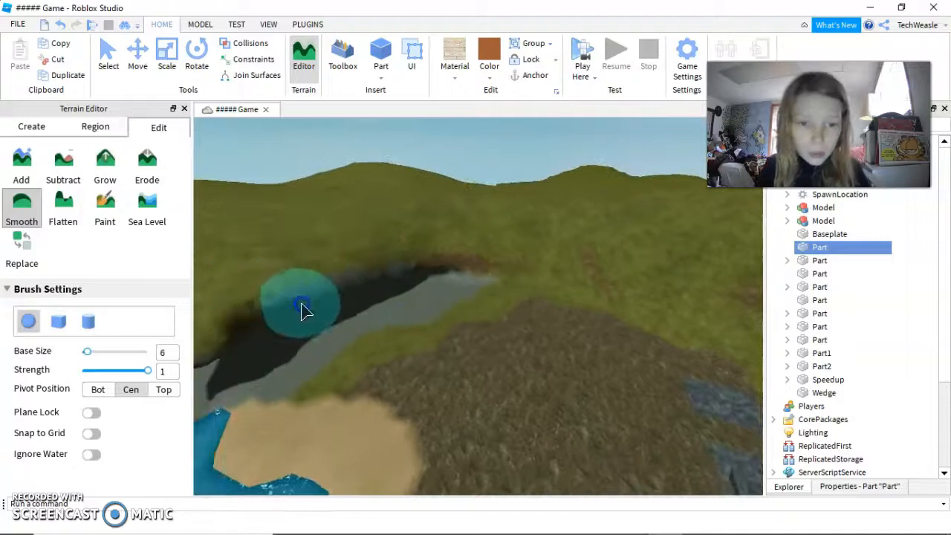
{"action": "left_click_drag", "start_coordinate": [248, 334], "coordinate": [309, 325]}
{"action": "mouse_move", "coordinate": [208, 360]}
{"action": "left_mouse_down"}
{"action": "mouse_move", "coordinate": [220, 329]}
{"action": "mouse_move", "coordinate": [270, 344]}
{"action": "mouse_move", "coordinate": [264, 355]}
{"action": "mouse_move", "coordinate": [230, 325]}
{"action": "mouse_move", "coordinate": [276, 350]}
{"action": "mouse_move", "coordinate": [295, 329]}
{"action": "mouse_move", "coordinate": [248, 355]}
{"action": "mouse_move", "coordinate": [254, 401]}
{"action": "left_mouse_up"}
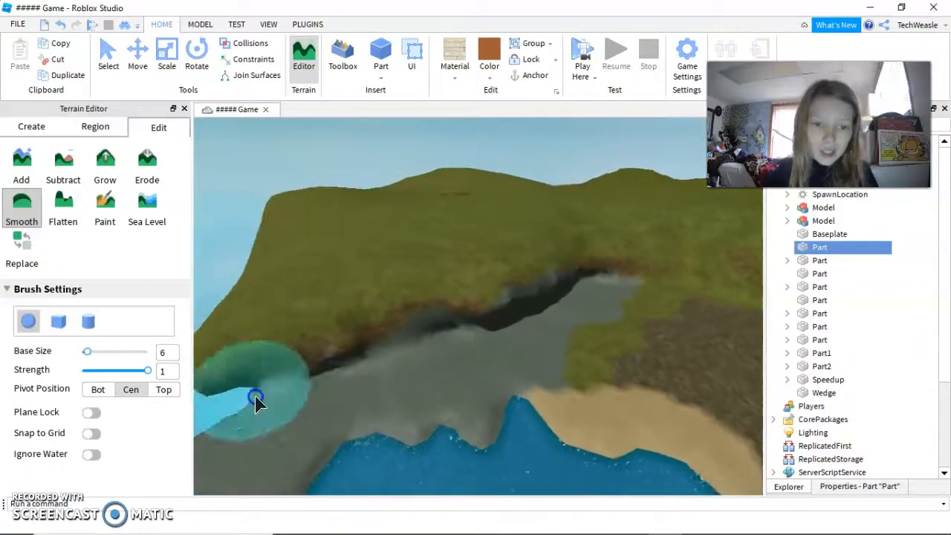
{"action": "left_click_drag", "start_coordinate": [193, 392], "coordinate": [321, 359]}
{"action": "mouse_move", "coordinate": [249, 379]}
{"action": "left_mouse_down"}
{"action": "mouse_move", "coordinate": [334, 361]}
{"action": "mouse_move", "coordinate": [358, 404]}
{"action": "left_mouse_up"}
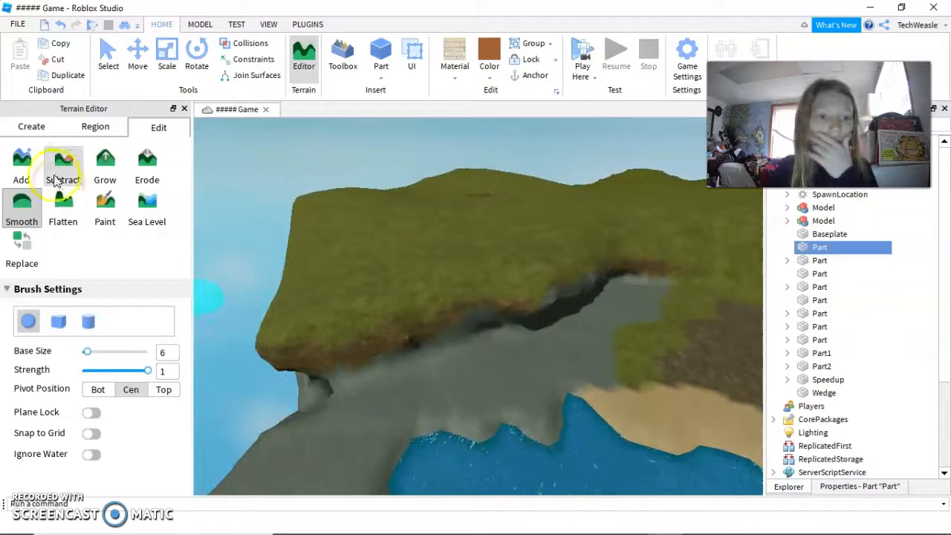
Subtract several small pits from the edge and slope of the grassy hill with a base size of 6
{"action": "mouse_move", "coordinate": [401, 327]}
{"action": "left_mouse_down"}
{"action": "mouse_move", "coordinate": [449, 323]}
{"action": "mouse_move", "coordinate": [524, 240]}
{"action": "left_mouse_up"}
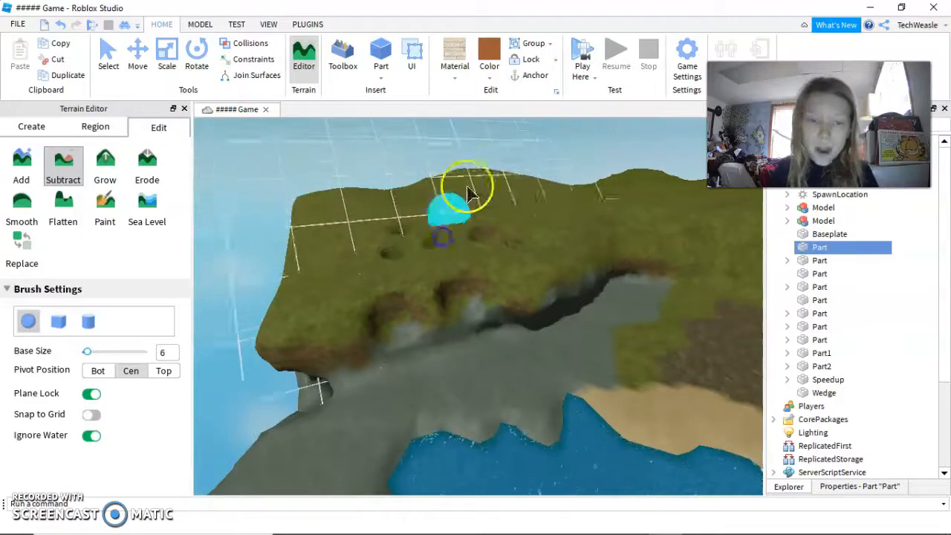
{"action": "key", "text": "d"}
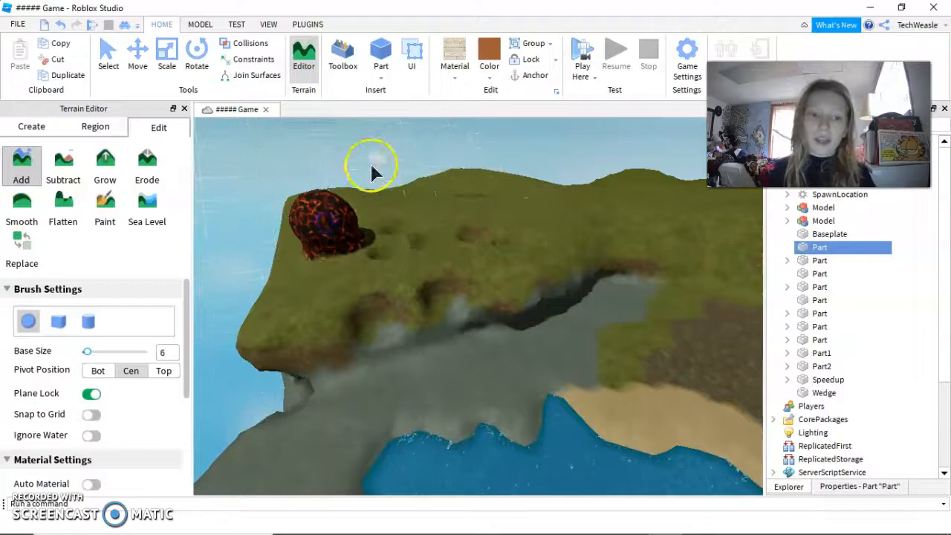
Add a long, thick band of lava terrain across the grassy hill with a base size of 6
{"action": "key", "text": "w"}
{"action": "right_click_drag", "start_coordinate": [365, 214], "coordinate": [364, 214]}
{"action": "mouse_move", "coordinate": [413, 200]}
{"action": "right_mouse_down"}
{"action": "mouse_move", "coordinate": [358, 214]}
{"action": "mouse_move", "coordinate": [366, 214]}
{"action": "right_mouse_up"}
{"action": "mouse_move", "coordinate": [505, 245]}
{"action": "left_mouse_down"}
{"action": "mouse_move", "coordinate": [569, 263]}
{"action": "mouse_move", "coordinate": [536, 278]}
{"action": "left_mouse_up"}
{"action": "right_click_drag", "start_coordinate": [536, 275], "coordinate": [358, 289]}
{"action": "scroll", "coordinate": [366, 287], "scroll_direction": "down", "scroll_amount": 4}
{"action": "mouse_move", "coordinate": [369, 287]}
{"action": "left_mouse_down"}
{"action": "mouse_move", "coordinate": [380, 289]}
{"action": "mouse_move", "coordinate": [385, 312]}
{"action": "mouse_move", "coordinate": [333, 334]}
{"action": "mouse_move", "coordinate": [445, 353]}
{"action": "left_mouse_up"}
{"action": "scroll", "coordinate": [445, 356], "scroll_direction": "down", "scroll_amount": 5}
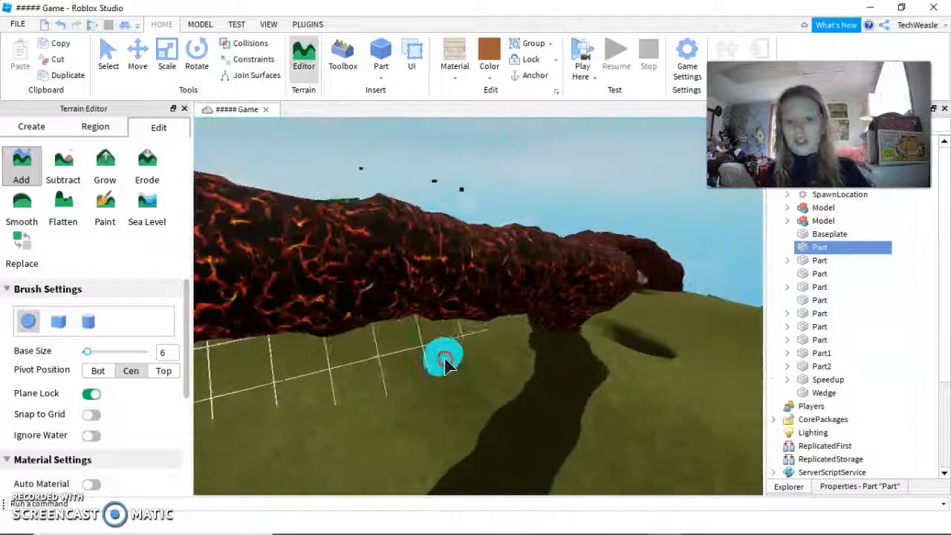
Use the Sea Level tool to shrink the region to a height of 254 and narrow its width, and create water in it
{"action": "scroll", "coordinate": [457, 338], "scroll_direction": "up", "scroll_amount": 2}
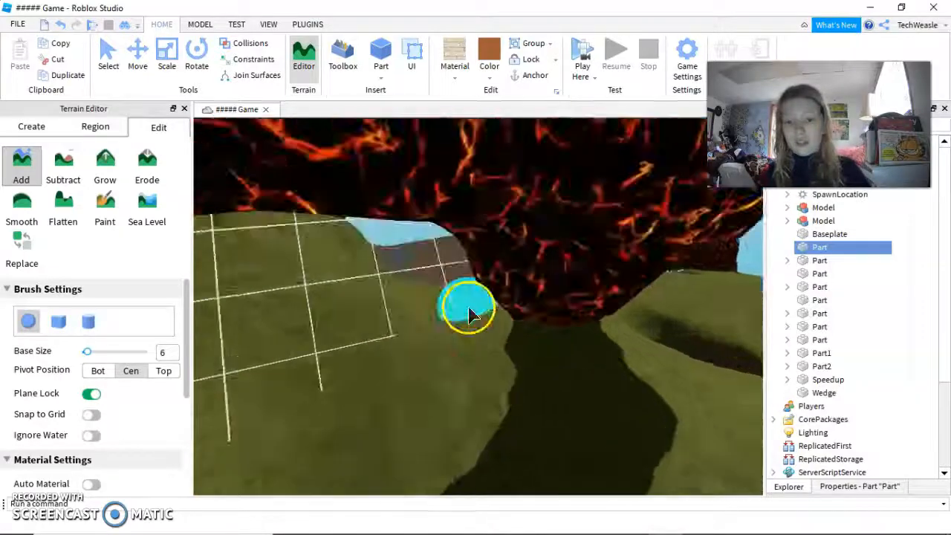
{"action": "scroll", "coordinate": [486, 270], "scroll_direction": "down", "scroll_amount": 7}
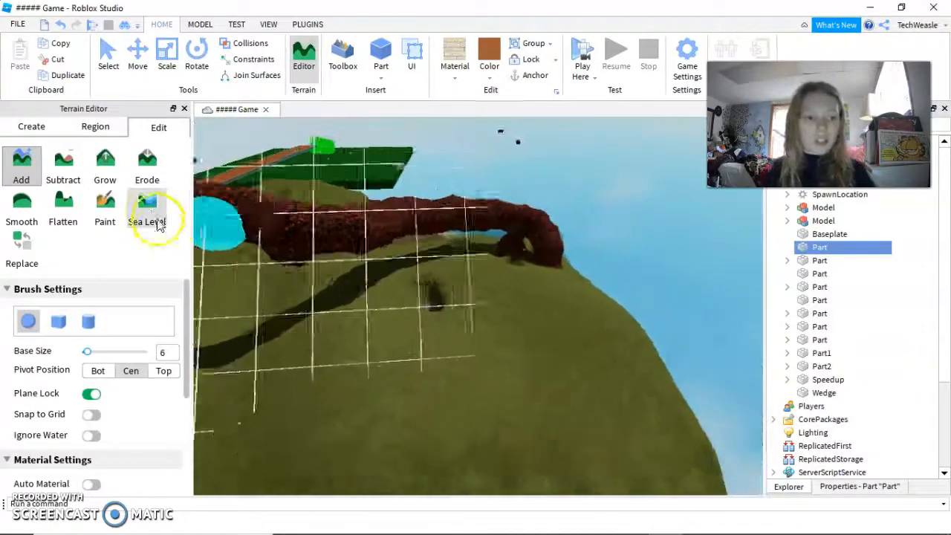
{"action": "left_click", "coordinate": [147, 208]}
{"action": "scroll", "coordinate": [511, 286], "scroll_direction": "down", "scroll_amount": 10}
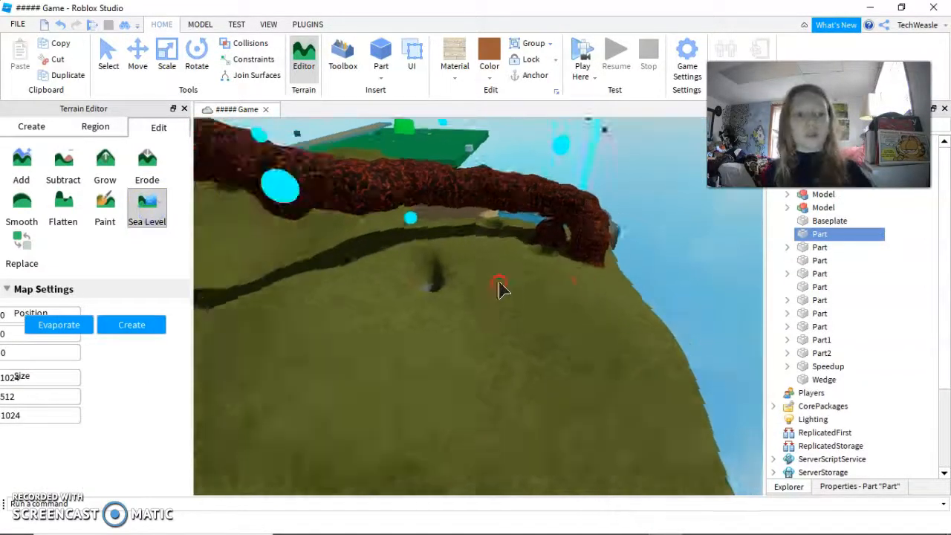
{"action": "mouse_move", "coordinate": [511, 286]}
{"action": "right_mouse_down"}
{"action": "mouse_move", "coordinate": [524, 259]}
{"action": "mouse_move", "coordinate": [511, 297]}
{"action": "right_mouse_up"}
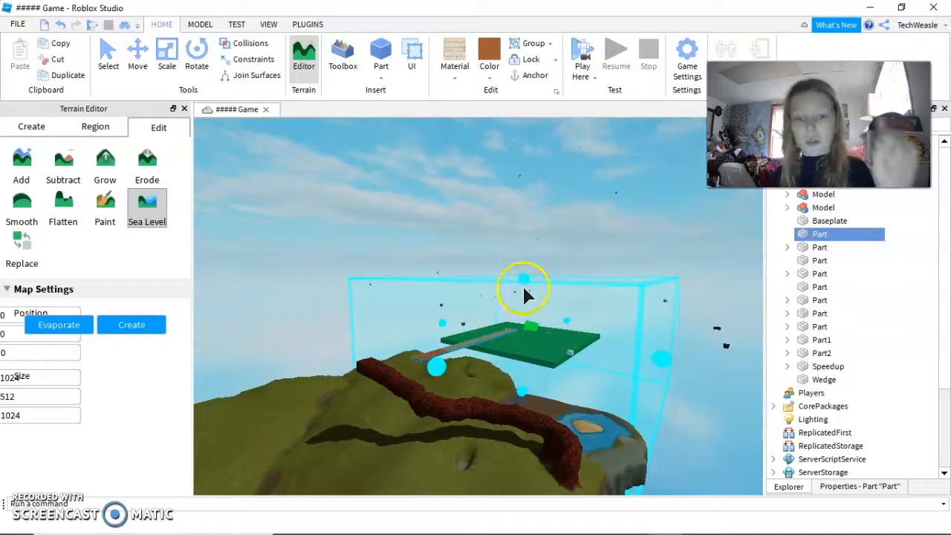
{"action": "left_click_drag", "start_coordinate": [524, 279], "coordinate": [543, 345]}
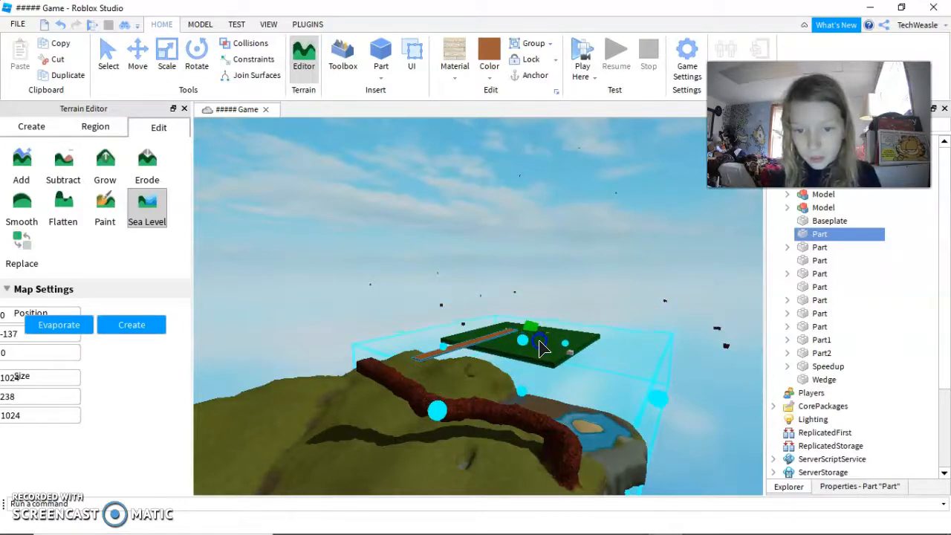
{"action": "left_click_drag", "start_coordinate": [540, 343], "coordinate": [541, 344]}
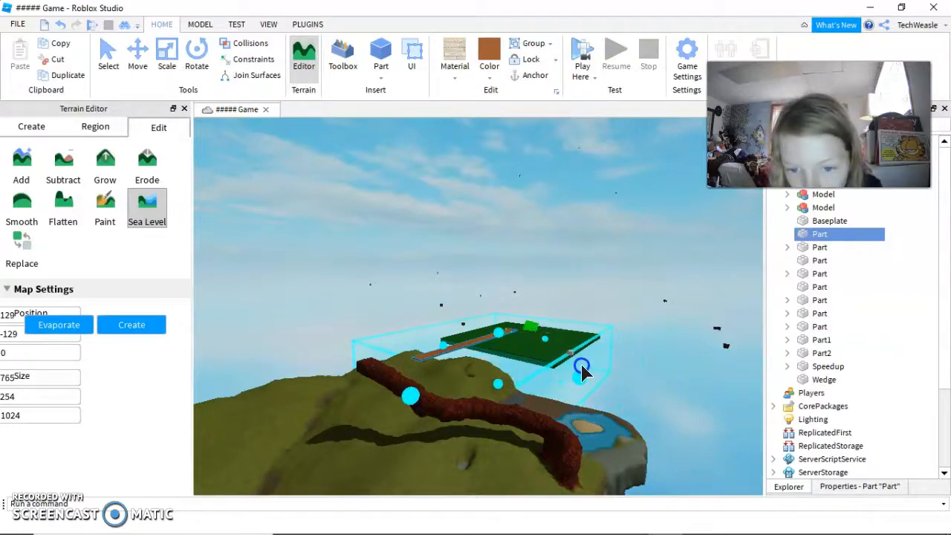
{"action": "right_click_drag", "start_coordinate": [581, 371], "coordinate": [614, 416]}
{"action": "key", "text": "w"}
{"action": "left_click", "coordinate": [121, 326]}
Extend the Sea Level region outward past the existing water in both horizontal directions and create water in it
{"action": "right_click_drag", "start_coordinate": [598, 297], "coordinate": [595, 294]}
{"action": "left_click_drag", "start_coordinate": [573, 361], "coordinate": [509, 343]}
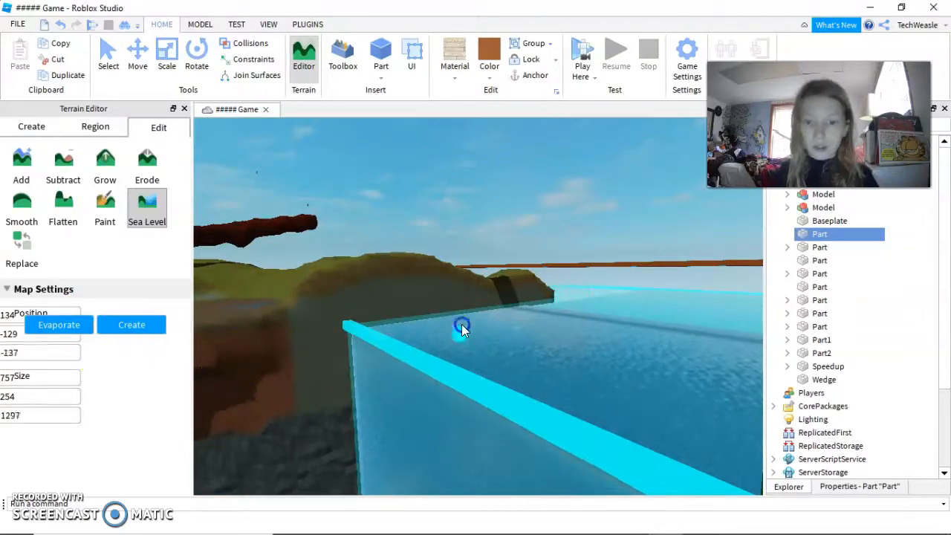
{"action": "right_click_drag", "start_coordinate": [450, 306], "coordinate": [450, 304]}
{"action": "left_click", "coordinate": [476, 395]}
{"action": "key", "text": "w"}
{"action": "left_click_drag", "start_coordinate": [446, 382], "coordinate": [400, 286]}
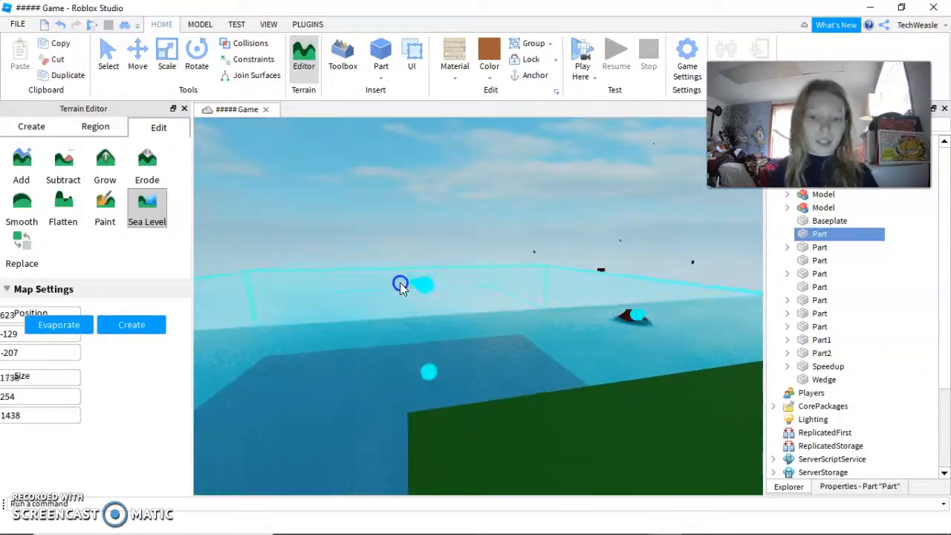
{"action": "left_click", "coordinate": [124, 325]}
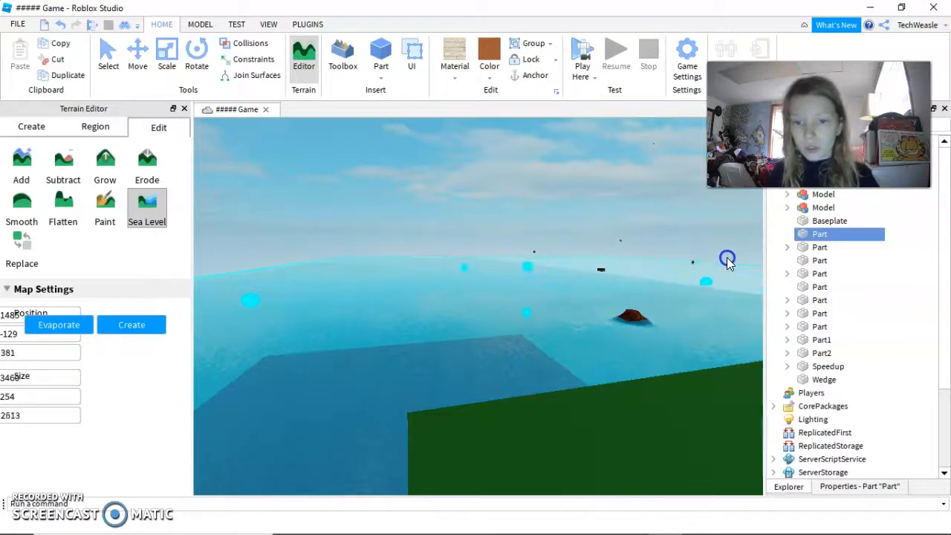
Enlarge the Sea Level region to 3460 by 254 by 3903 and create water throughout it around the green baseplate
{"action": "right_click_drag", "start_coordinate": [522, 286], "coordinate": [537, 282]}
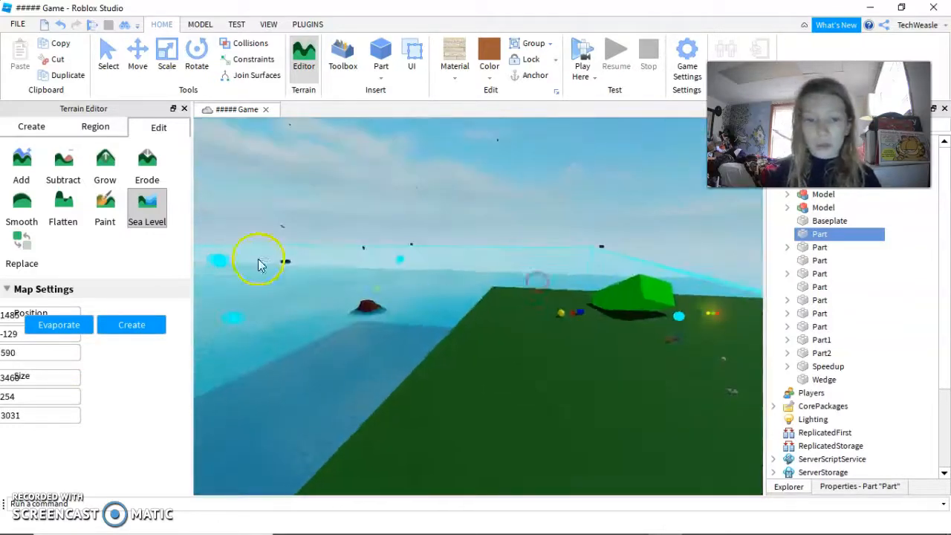
{"action": "left_click", "coordinate": [116, 315]}
{"action": "right_click_drag", "start_coordinate": [415, 253], "coordinate": [377, 256]}
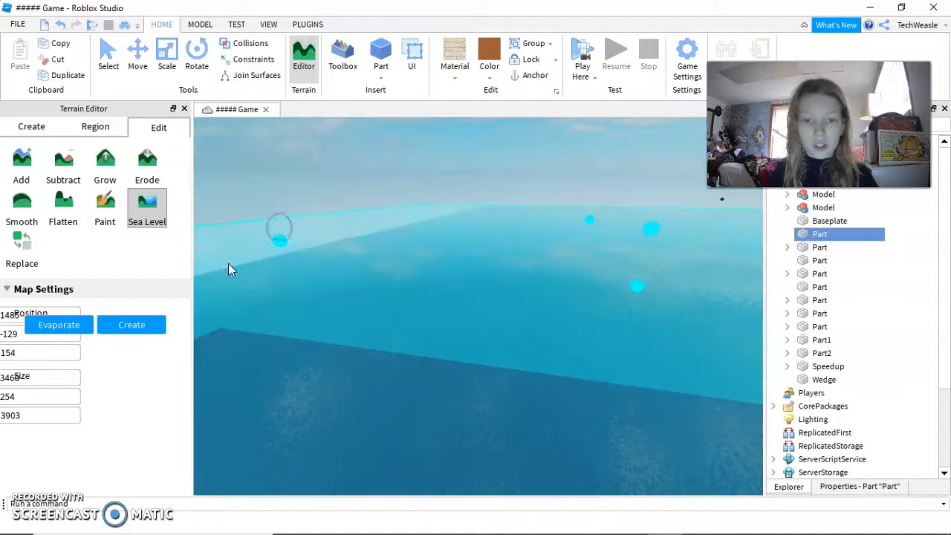
{"action": "left_click", "coordinate": [142, 328]}
{"action": "right_click_drag", "start_coordinate": [525, 264], "coordinate": [543, 280]}
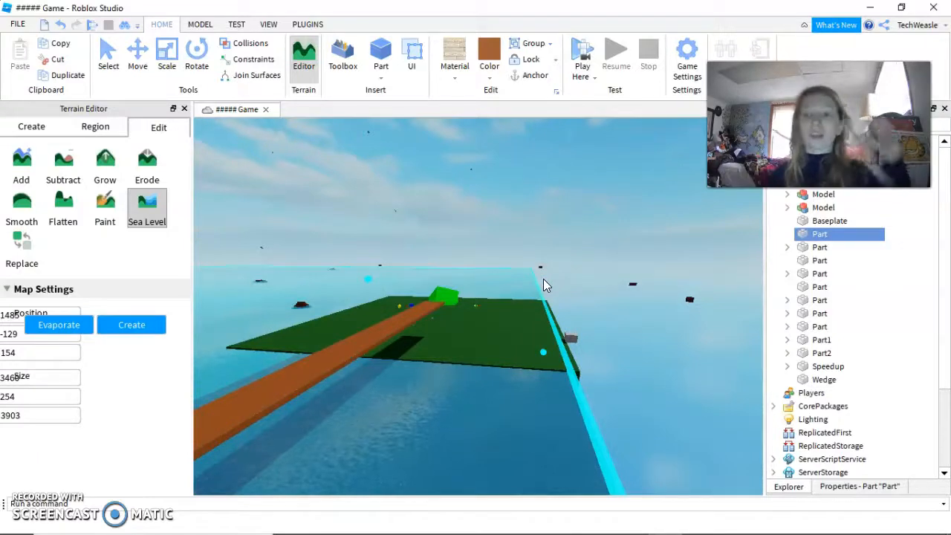
{"action": "left_click", "coordinate": [542, 287]}
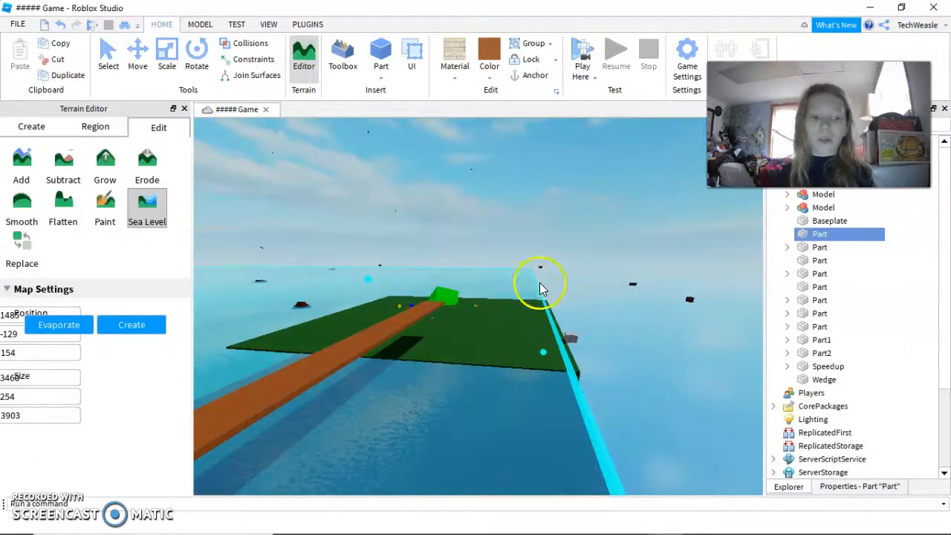